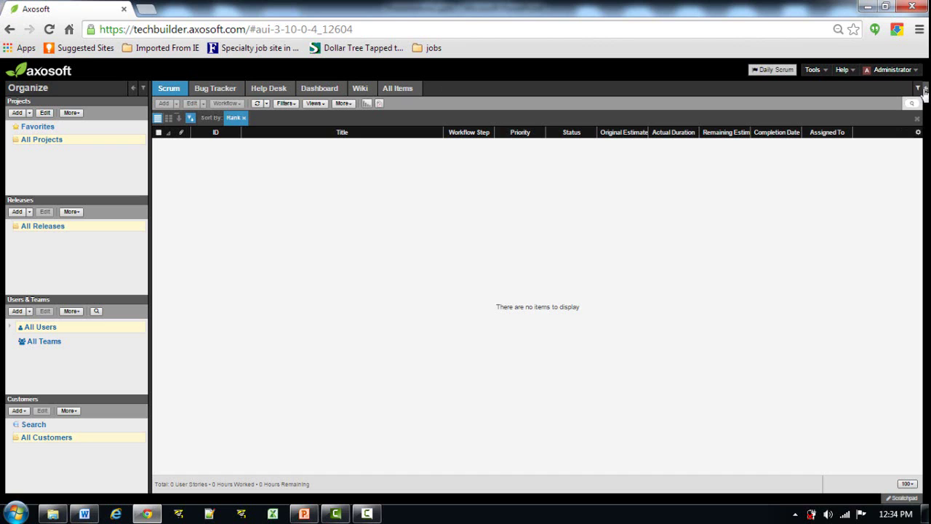
Expand the collapsed Details pane and select All Projects in the project list
{"action": "left_click", "coordinate": [918, 90]}
{"action": "left_click", "coordinate": [918, 89]}
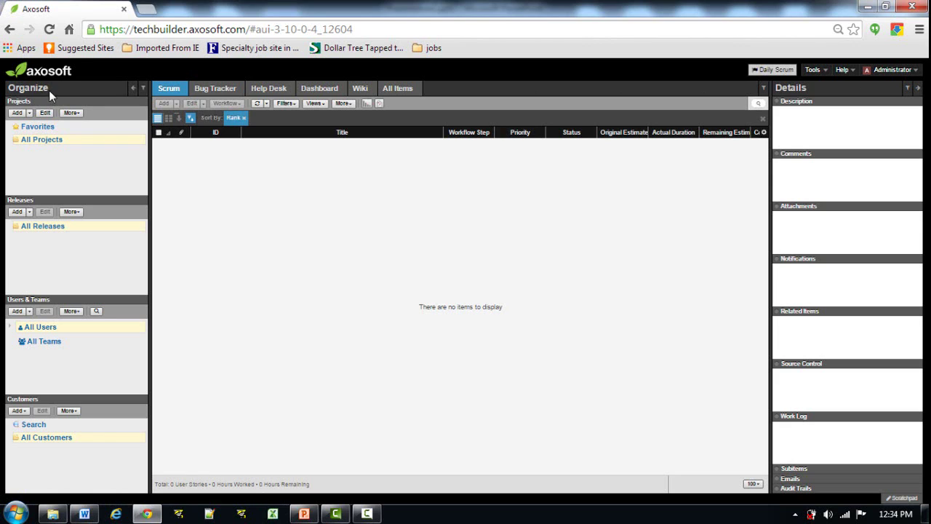
{"action": "left_click", "coordinate": [47, 141]}
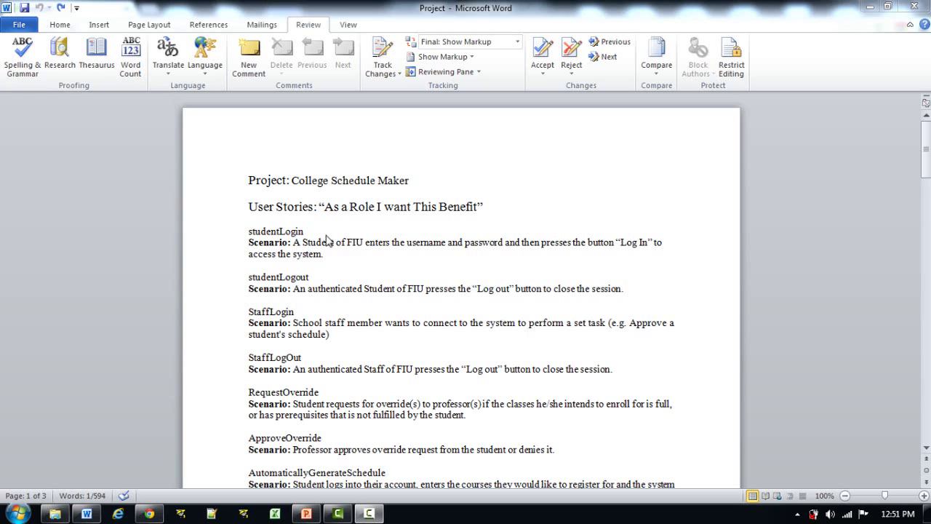
Look through the user stories in the College Schedule Maker document and copy the studentLogin scenario text
{"action": "double_click", "coordinate": [293, 237]}
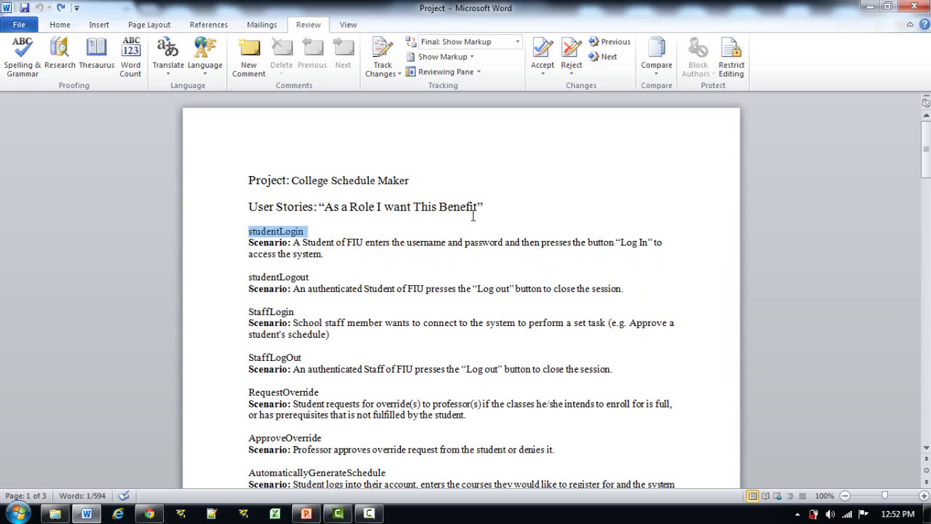
{"action": "left_click", "coordinate": [428, 266]}
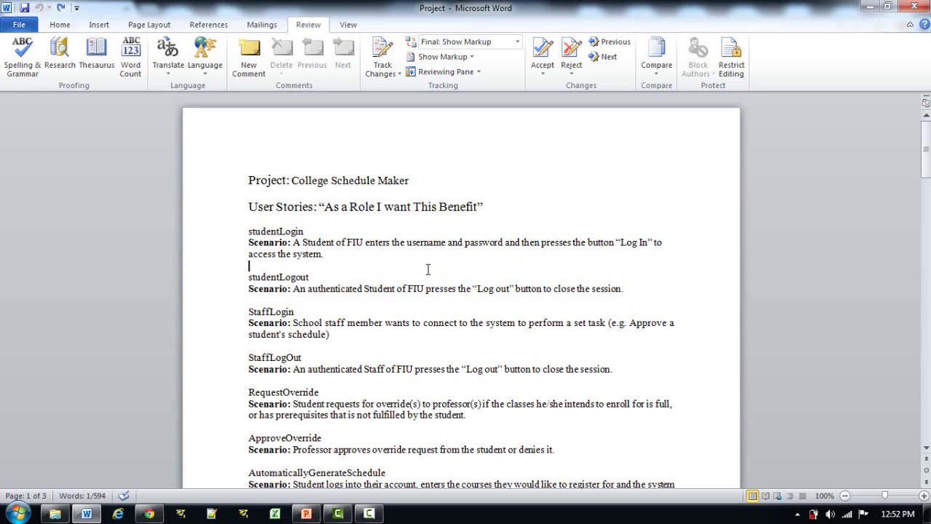
{"action": "scroll", "coordinate": [428, 269], "scroll_direction": "down", "scroll_amount": 8}
{"action": "scroll", "coordinate": [428, 270], "scroll_direction": "down", "scroll_amount": 7}
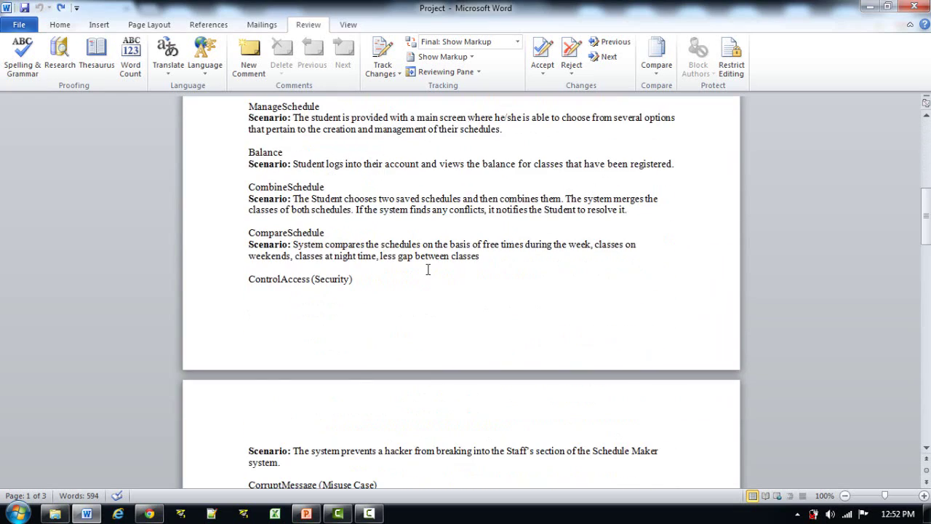
{"action": "scroll", "coordinate": [427, 270], "scroll_direction": "up", "scroll_amount": 11}
{"action": "scroll", "coordinate": [428, 269], "scroll_direction": "up", "scroll_amount": 5}
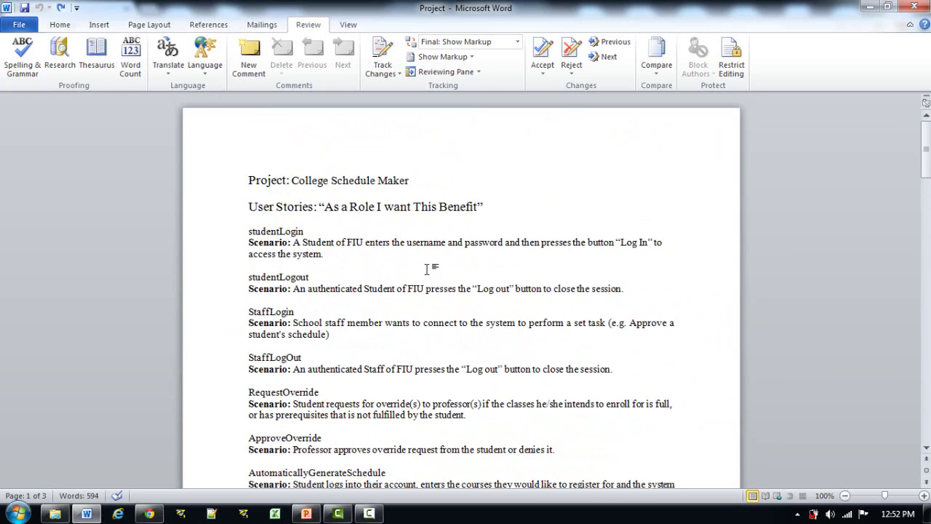
{"action": "left_click_drag", "start_coordinate": [293, 242], "coordinate": [351, 260]}
{"action": "key", "text": "ctrl+c"}
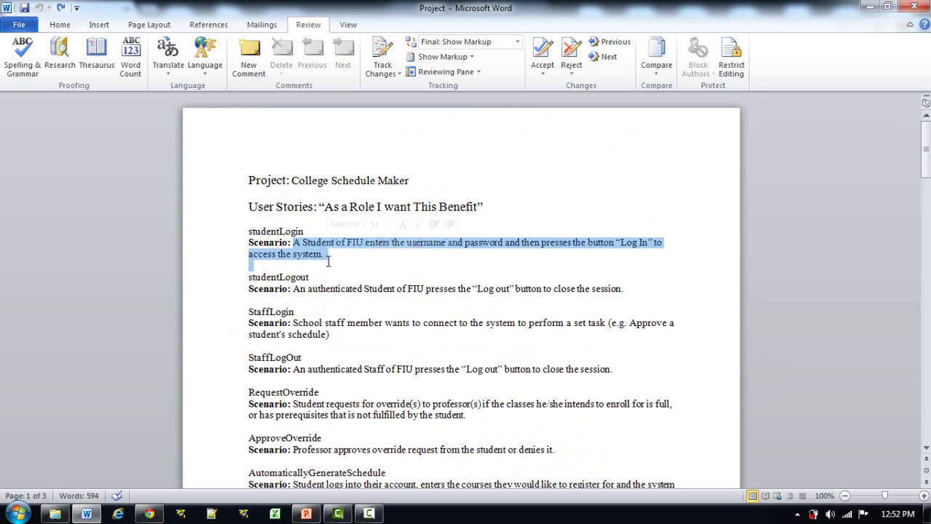
Switch to Axosoft and create a project "schedule maker" with a related product in releases and the Inherited (Scrum) user story workflow
{"action": "left_click", "coordinate": [149, 513]}
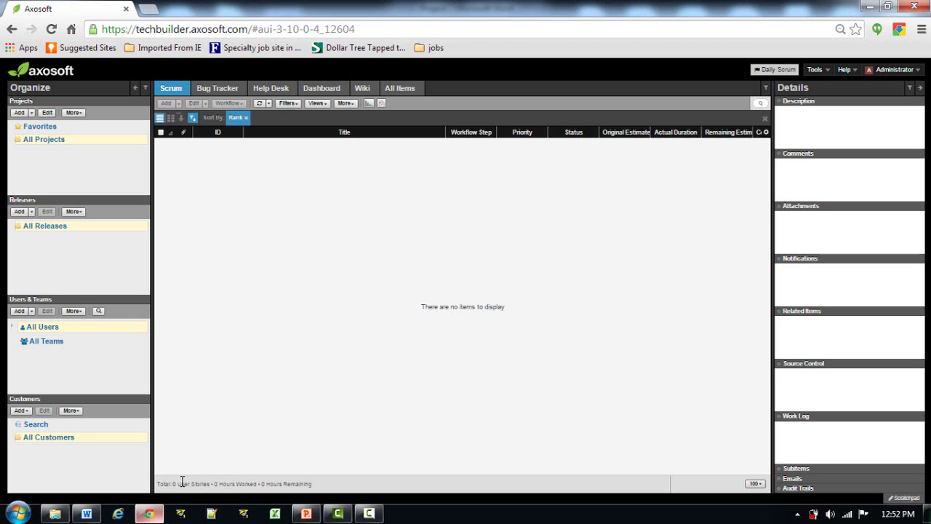
{"action": "left_click", "coordinate": [48, 139]}
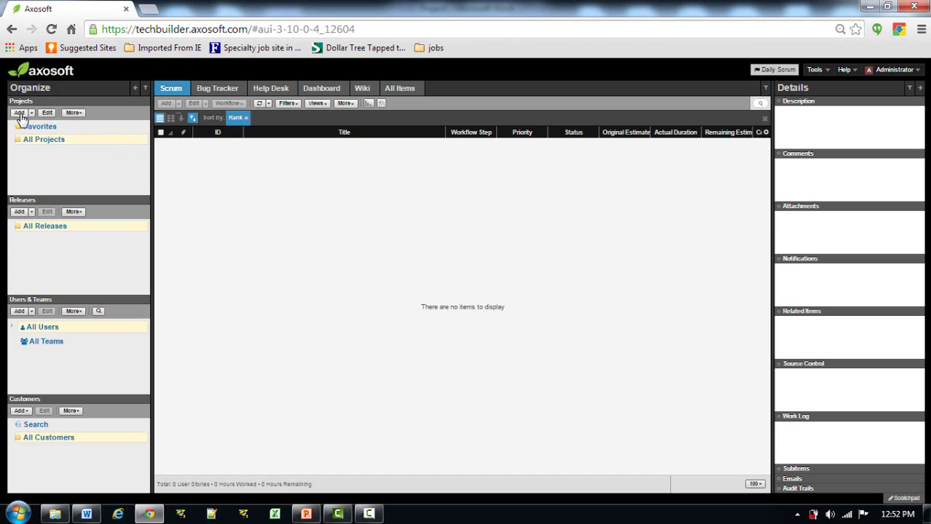
{"action": "left_click", "coordinate": [20, 114]}
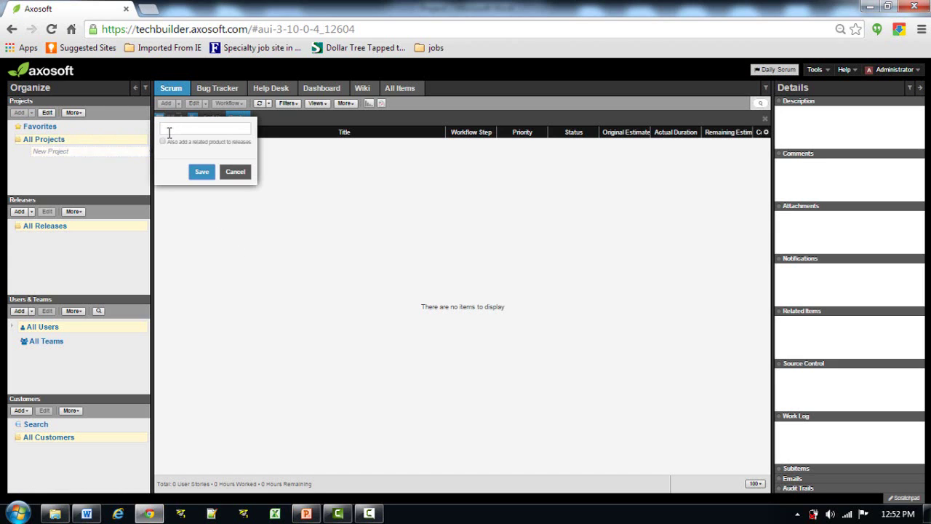
{"action": "key", "text": "F9"}
{"action": "key", "text": "F9"}
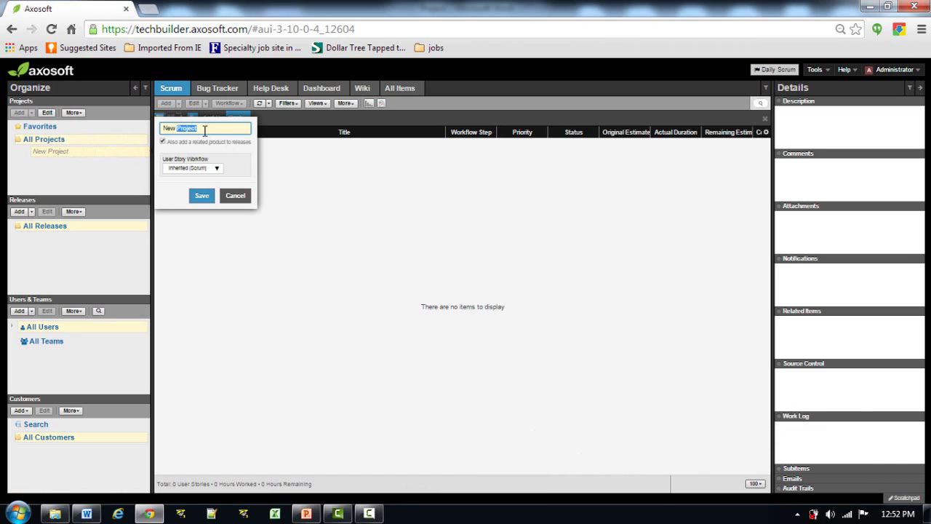
{"action": "type", "text": "schedule maker"}
{"action": "left_click", "coordinate": [214, 169]}
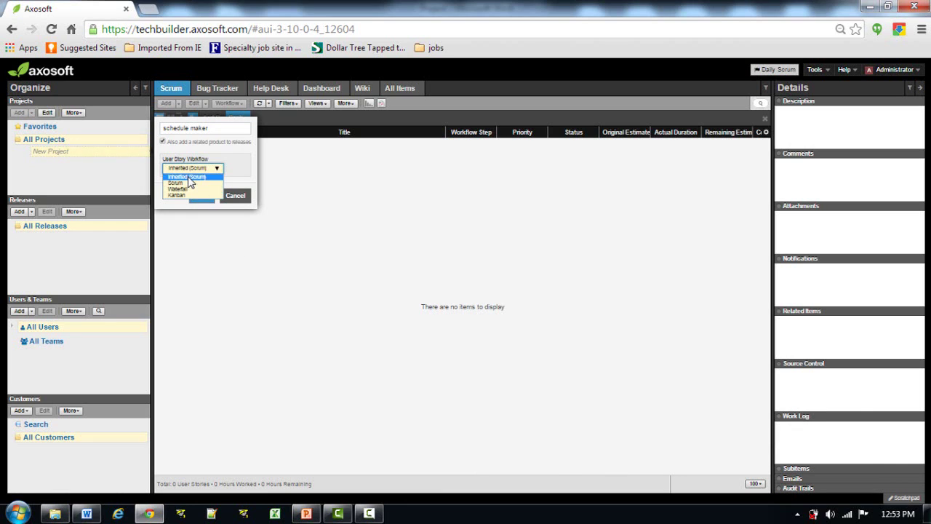
{"action": "left_click", "coordinate": [190, 177]}
{"action": "left_click", "coordinate": [204, 196]}
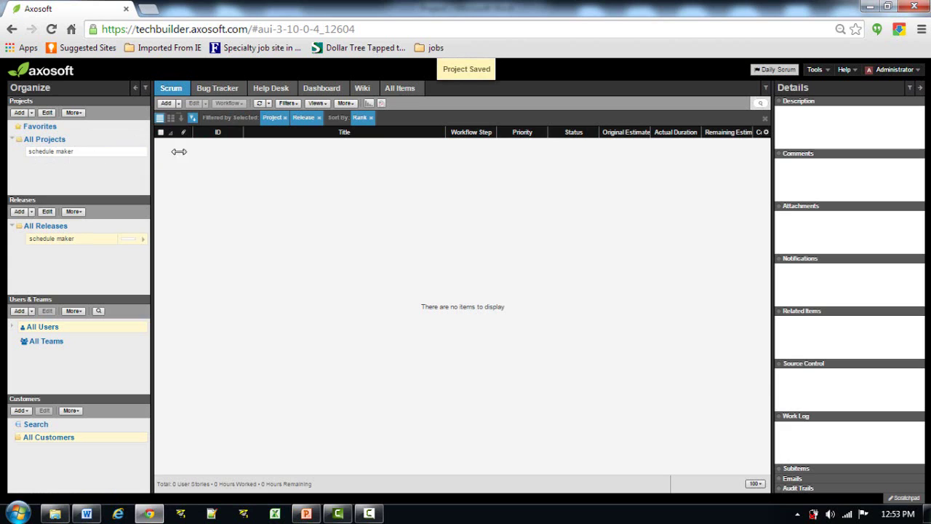
Add a user story with the copied student login scenario as title and an original estimate of 8 hrs, then save and close it
{"action": "left_click", "coordinate": [167, 104]}
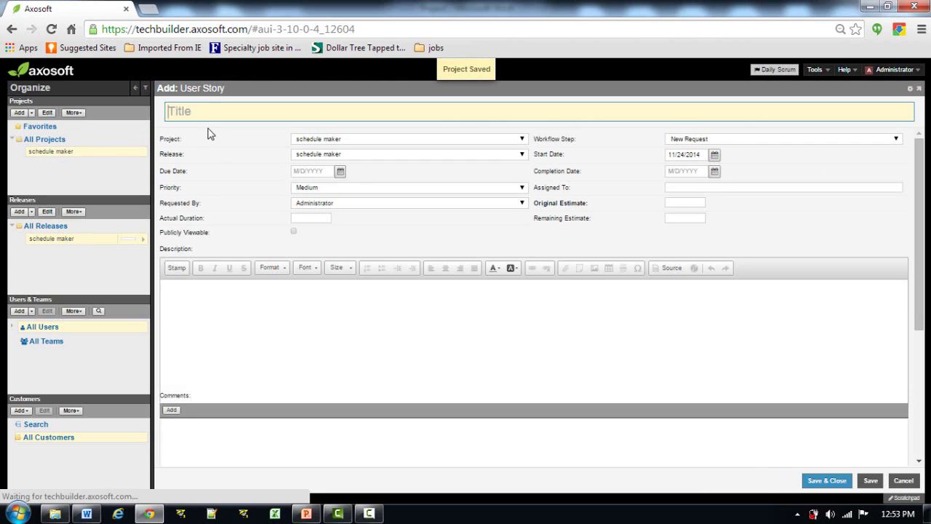
{"action": "key", "text": "ctrl+v"}
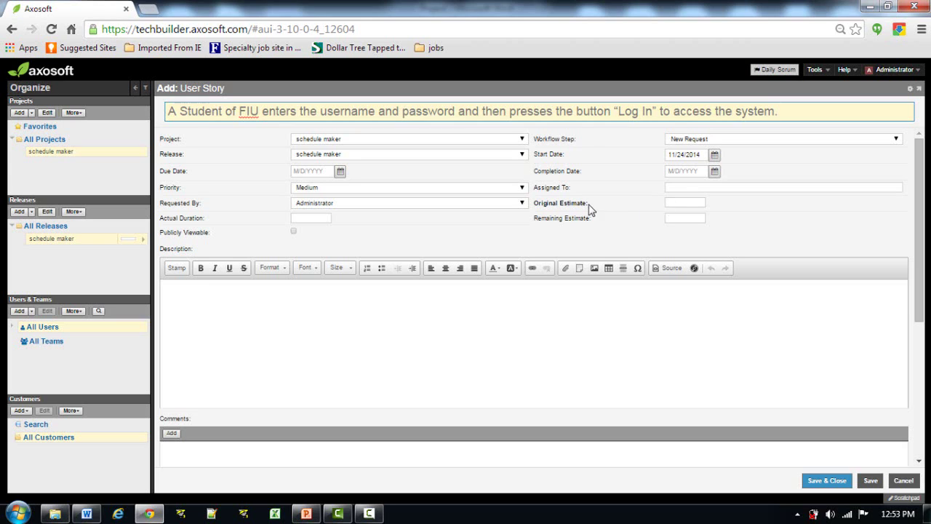
{"action": "left_click", "coordinate": [668, 203]}
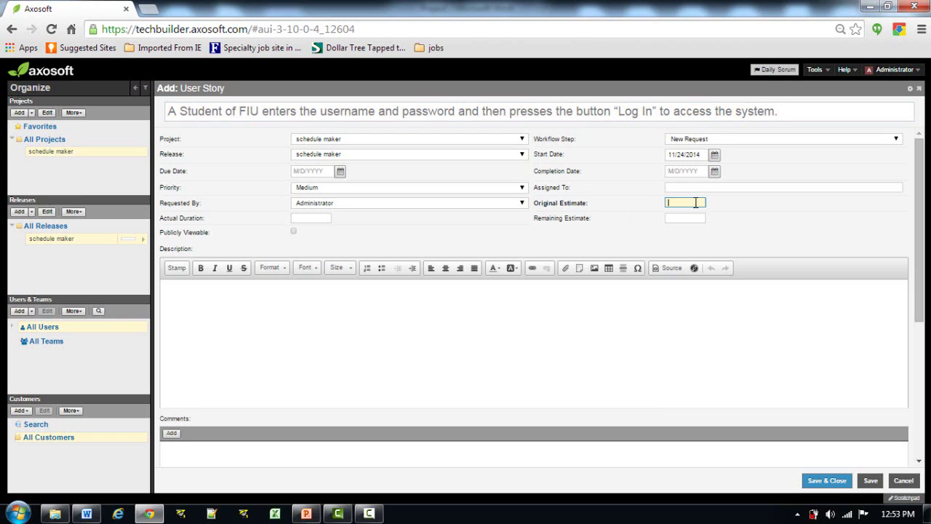
{"action": "type", "text": "8 hrs"}
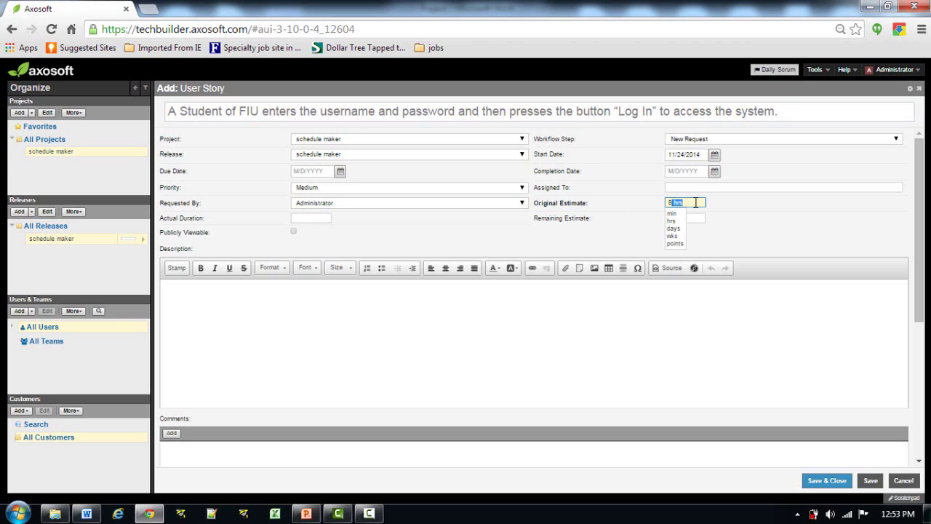
{"action": "left_click", "coordinate": [760, 226]}
{"action": "left_click", "coordinate": [826, 481]}
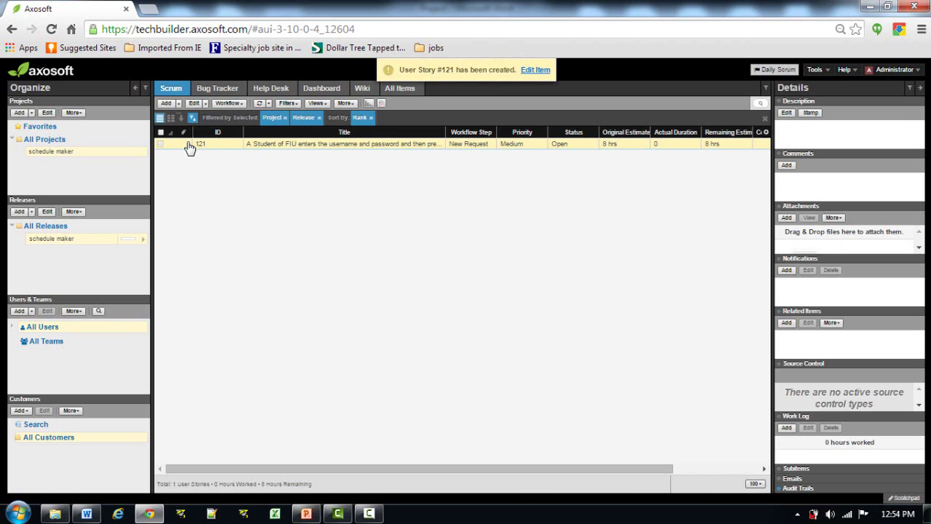
Examine the keyboard shortcuts reference for the way to create a subitem, then close it
{"action": "key", "text": "question"}
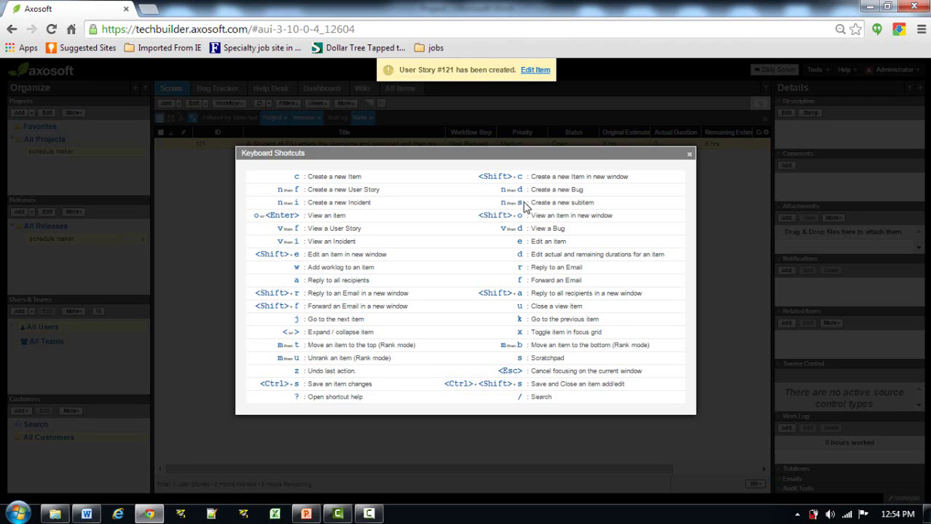
{"action": "left_click", "coordinate": [689, 155]}
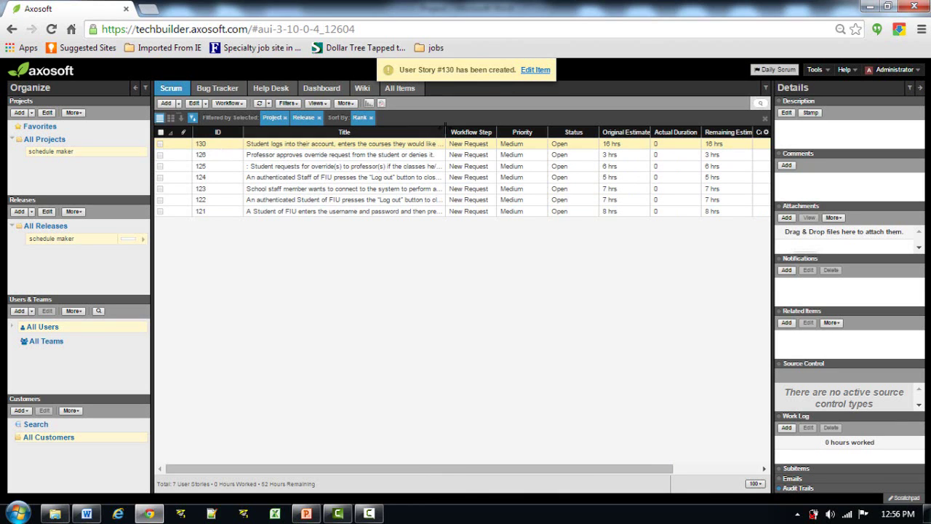
Widen the Title column of the user story list while keeping the Original Estimate column in view
{"action": "left_click_drag", "start_coordinate": [446, 132], "coordinate": [588, 132]}
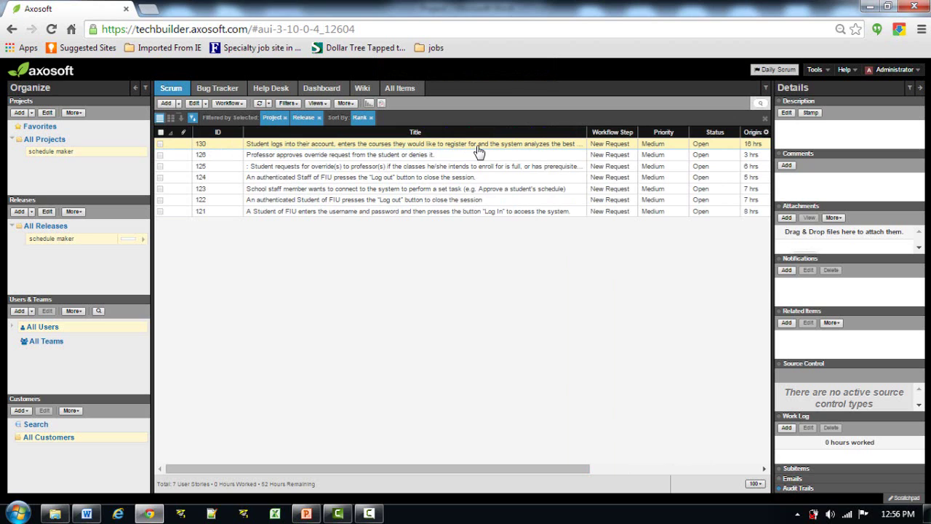
{"action": "left_click_drag", "start_coordinate": [587, 132], "coordinate": [535, 131]}
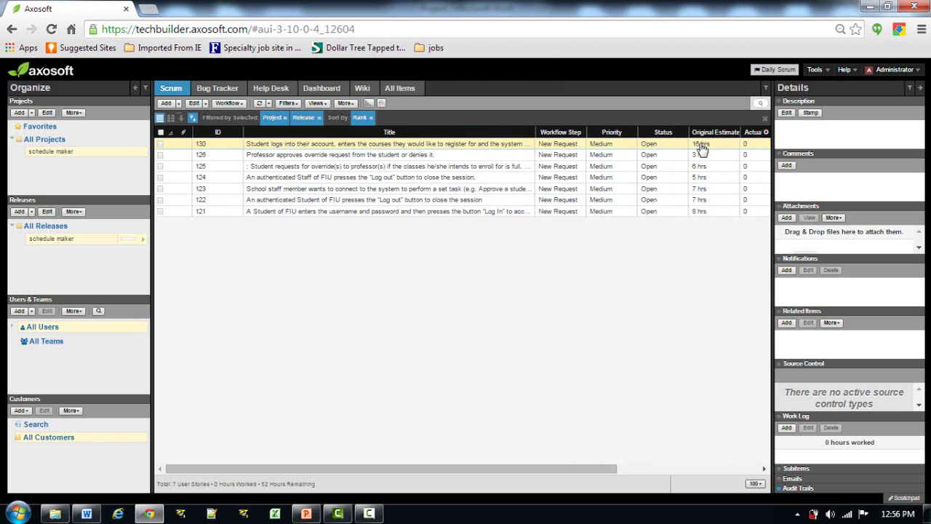
Add a subitem "create schedules" with an original estimate of 8 hrs to user story 130 and save it
{"action": "right_click", "coordinate": [267, 145]}
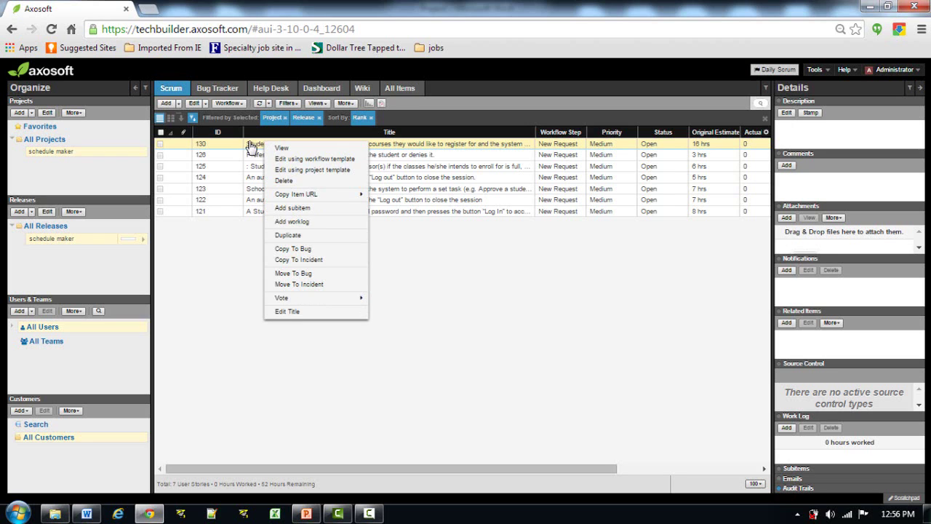
{"action": "left_click", "coordinate": [250, 146]}
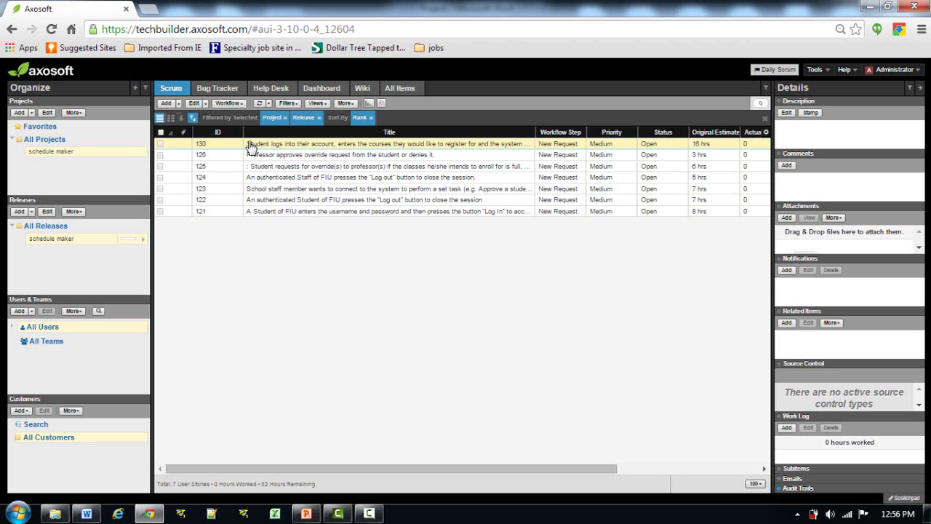
{"action": "key", "text": "shift+slash"}
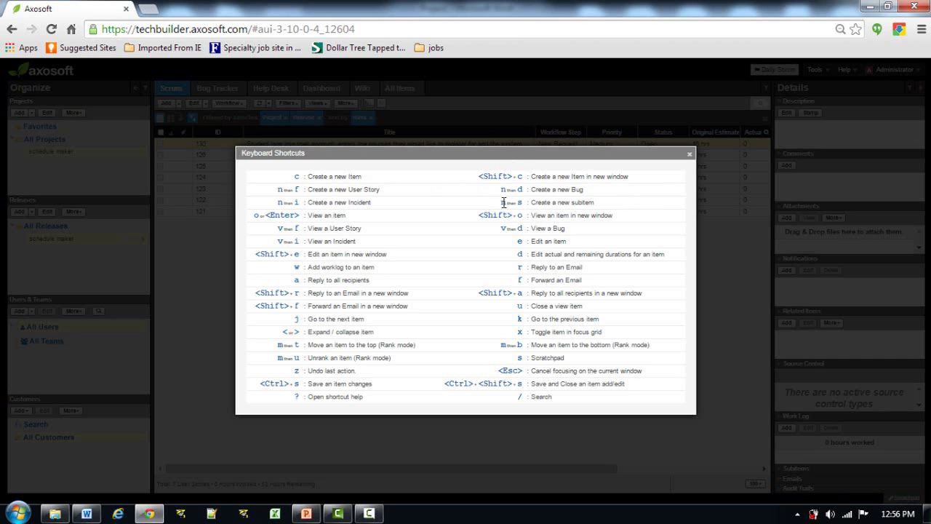
{"action": "left_click", "coordinate": [689, 154]}
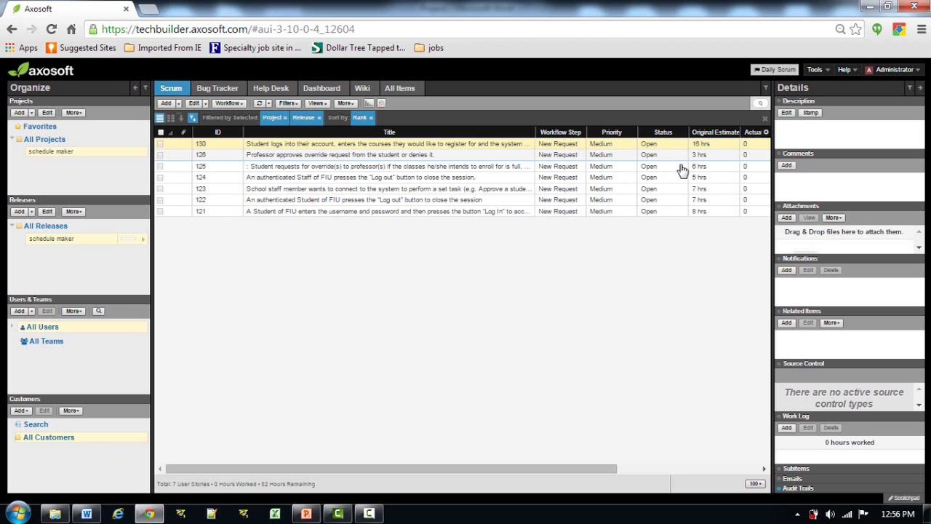
{"action": "key", "text": "n"}
{"action": "key", "text": "d"}
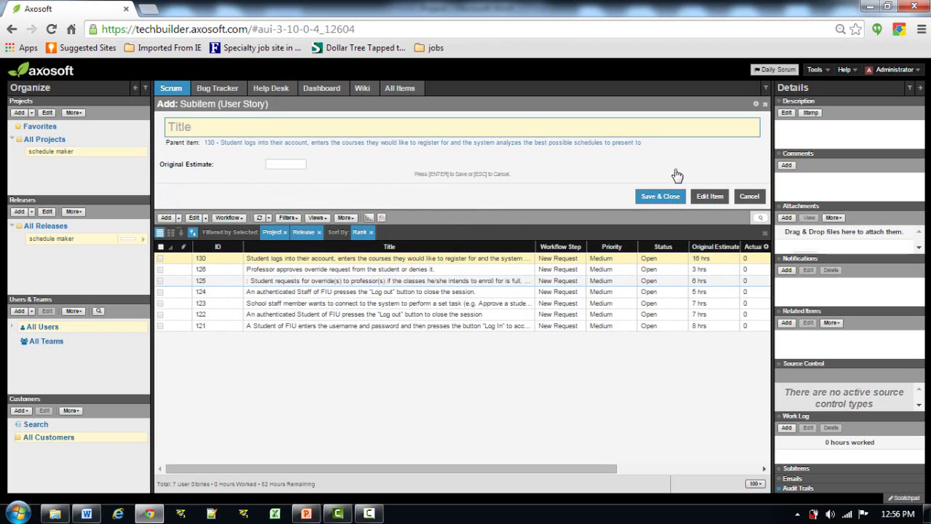
{"action": "type", "text": "create schedules"}
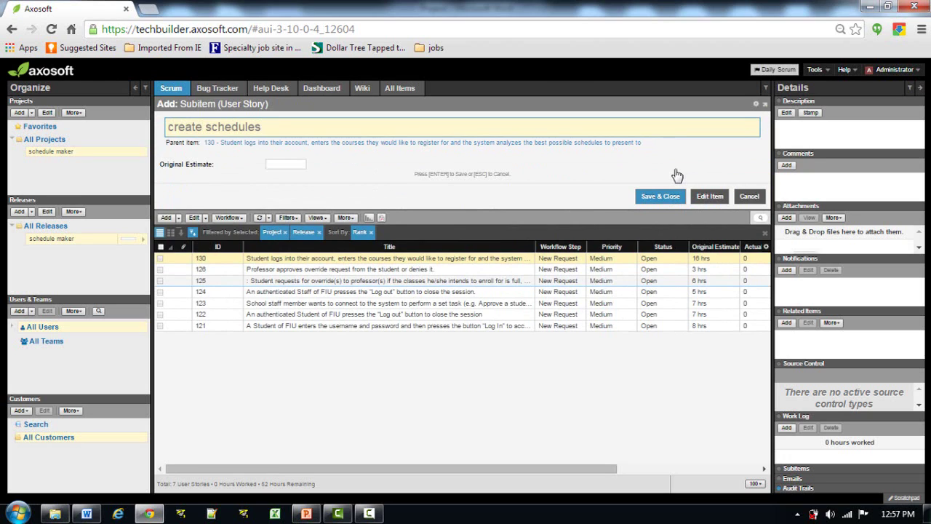
{"action": "left_click", "coordinate": [283, 166]}
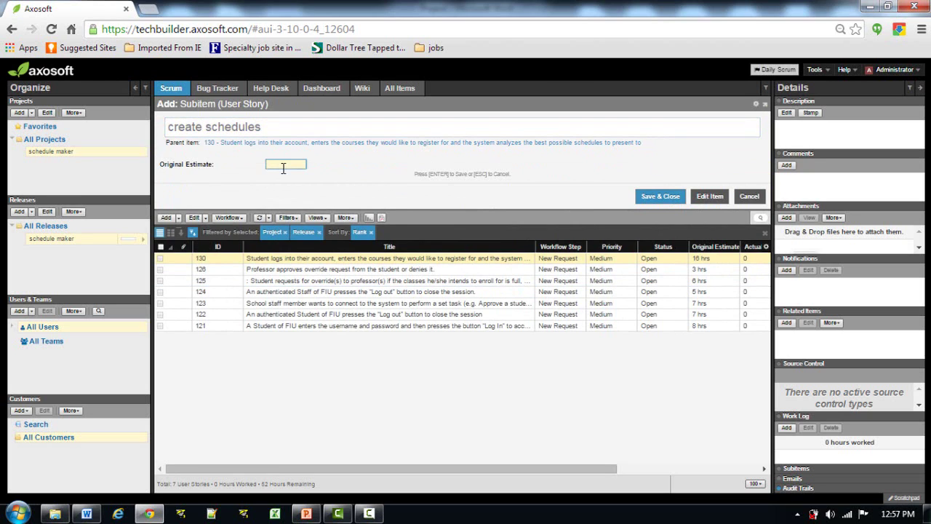
{"action": "key", "text": "Return"}
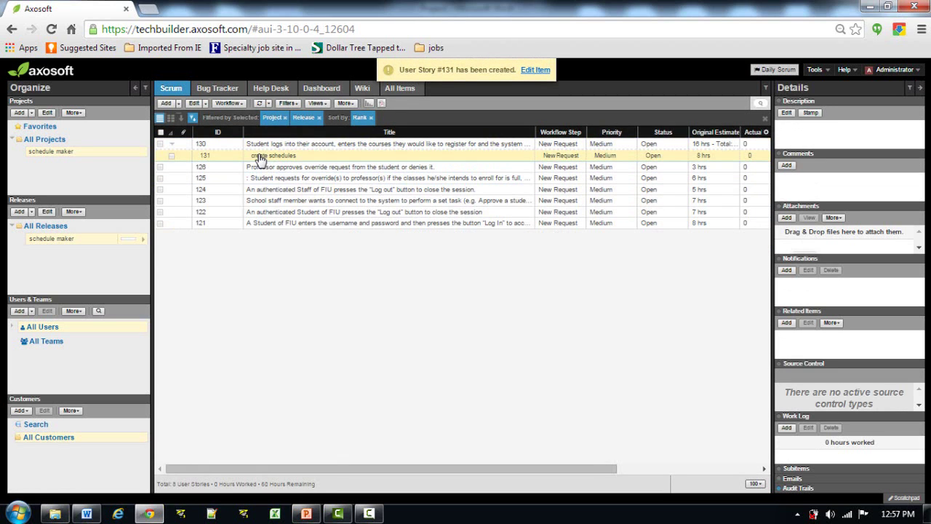
Add a second subitem "select good schedule" with an original estimate of 8 hrs under user story 130 and save it
{"action": "type", "text": "select good schedule"}
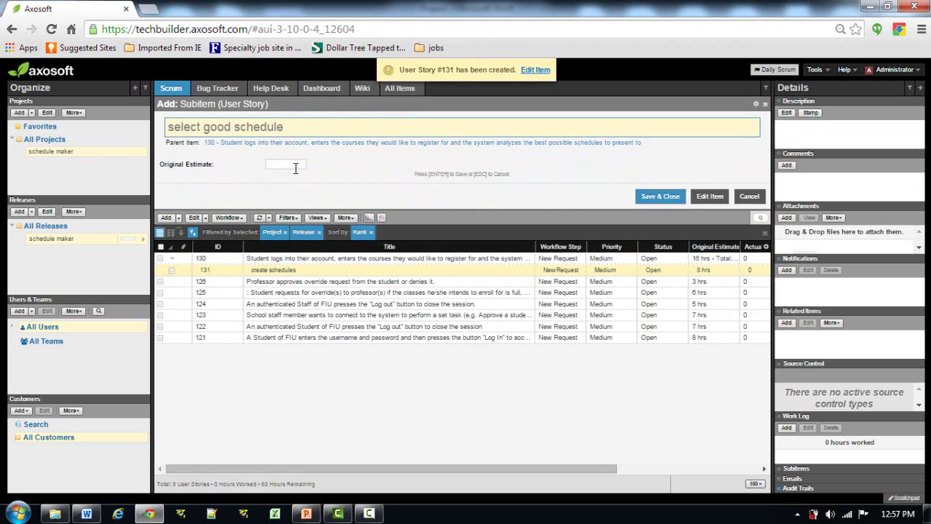
{"action": "left_click", "coordinate": [294, 167]}
{"action": "type", "text": "8 hrs"}
{"action": "key", "text": "Return"}
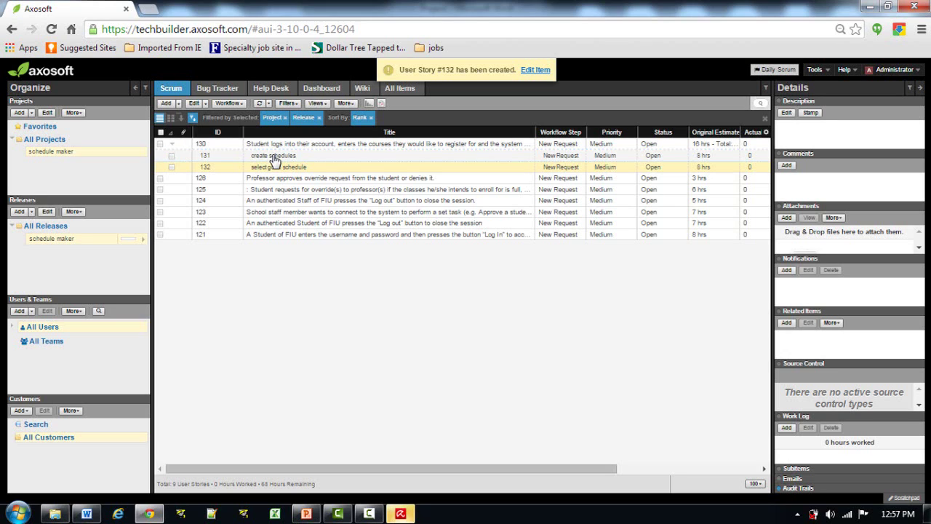
Select all user stories and subitems in the schedule maker project list
{"action": "left_click", "coordinate": [171, 156]}
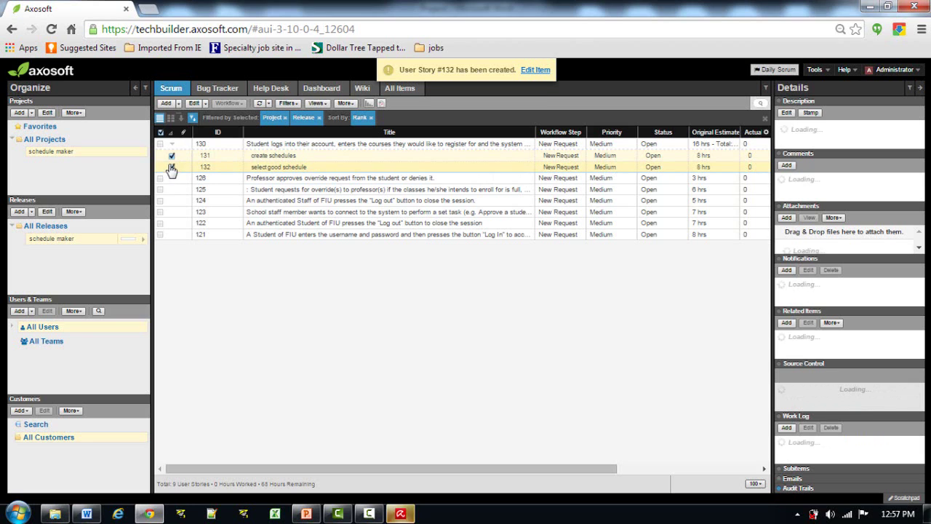
{"action": "left_click", "coordinate": [173, 156]}
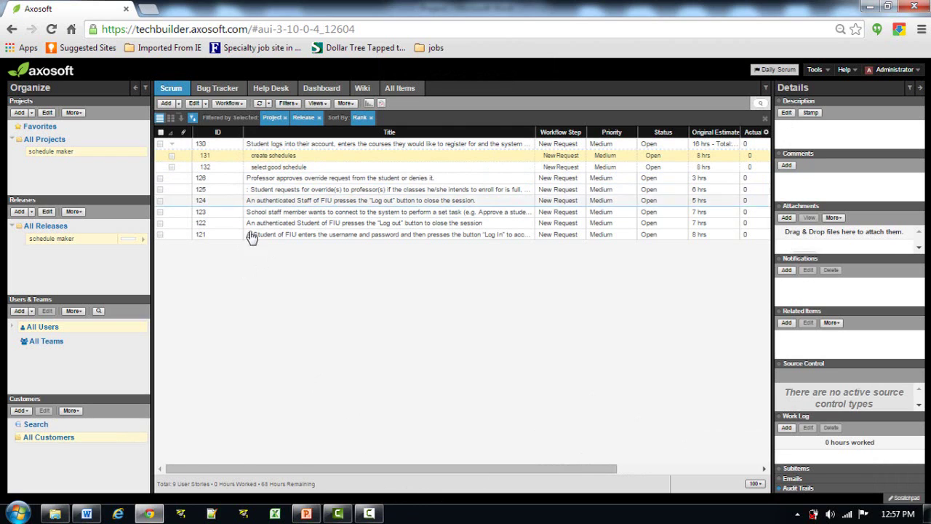
{"action": "left_click", "coordinate": [161, 132]}
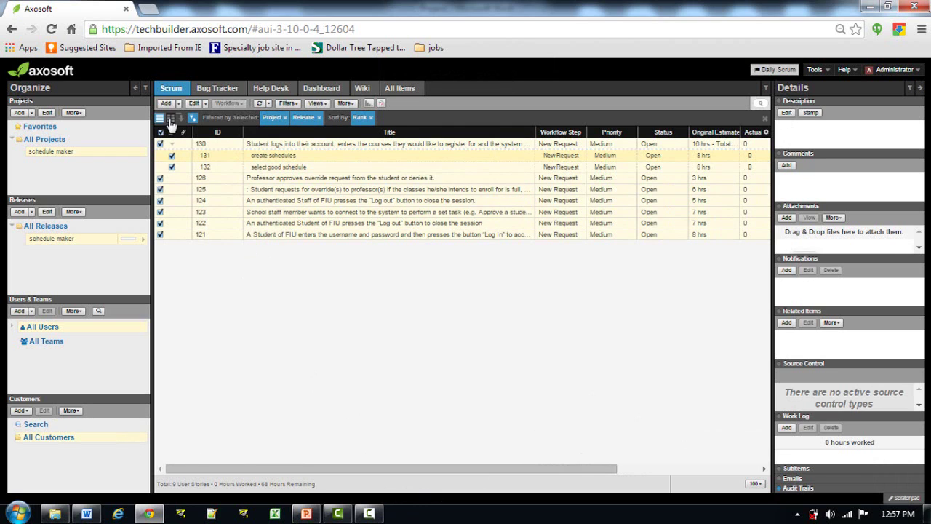
Look over the user stories as cards arranged by workflow step, and return to the list view
{"action": "left_click", "coordinate": [170, 121]}
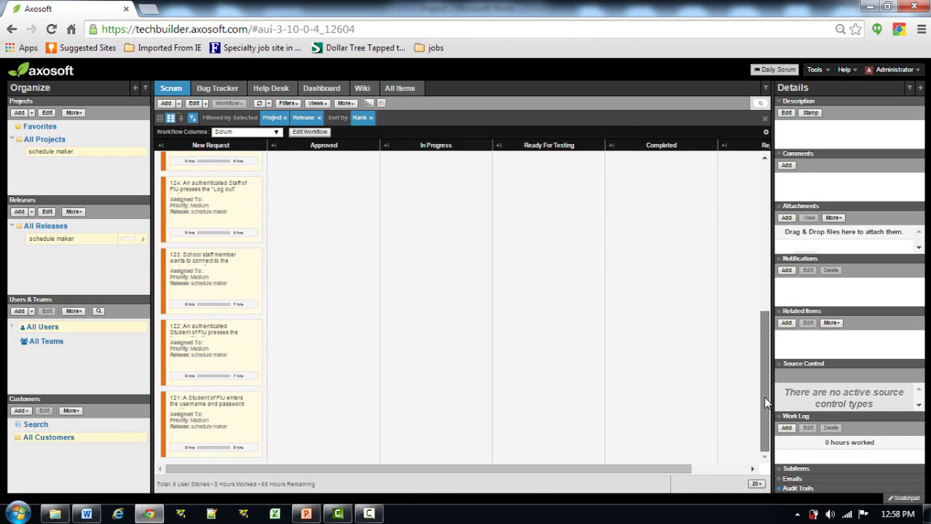
{"action": "left_click", "coordinate": [161, 118]}
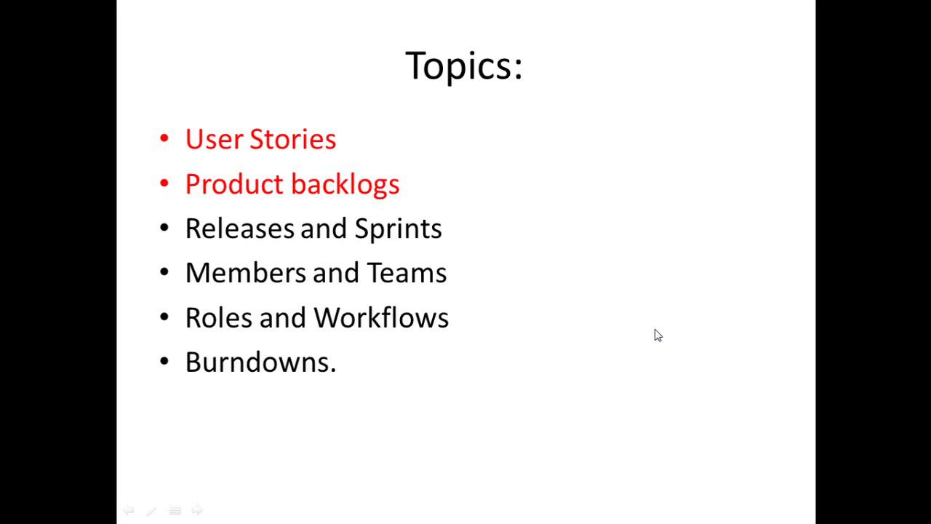
Switch from the slides to Axosoft and save a product release "schedule maker" starting 11/24/2014 and due 1/26/2015
{"action": "key", "text": "alt+Tab"}
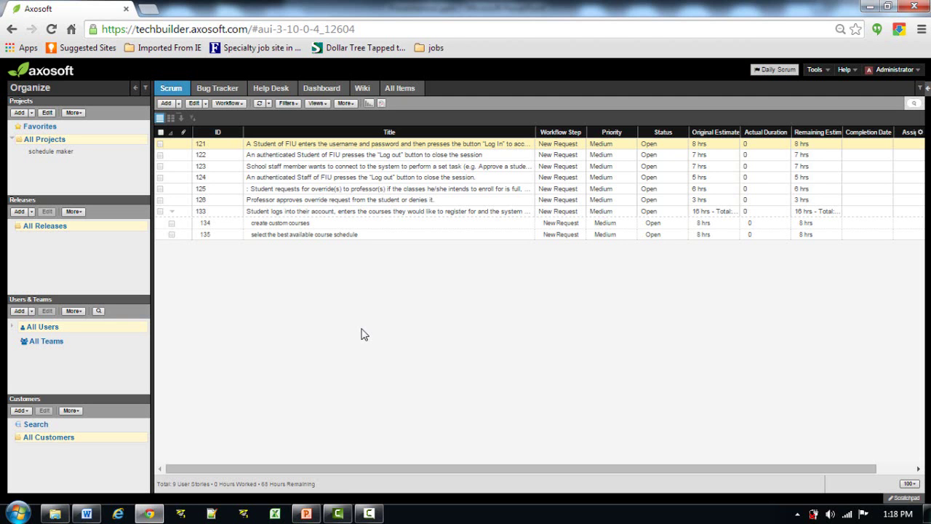
{"action": "left_click", "coordinate": [20, 213]}
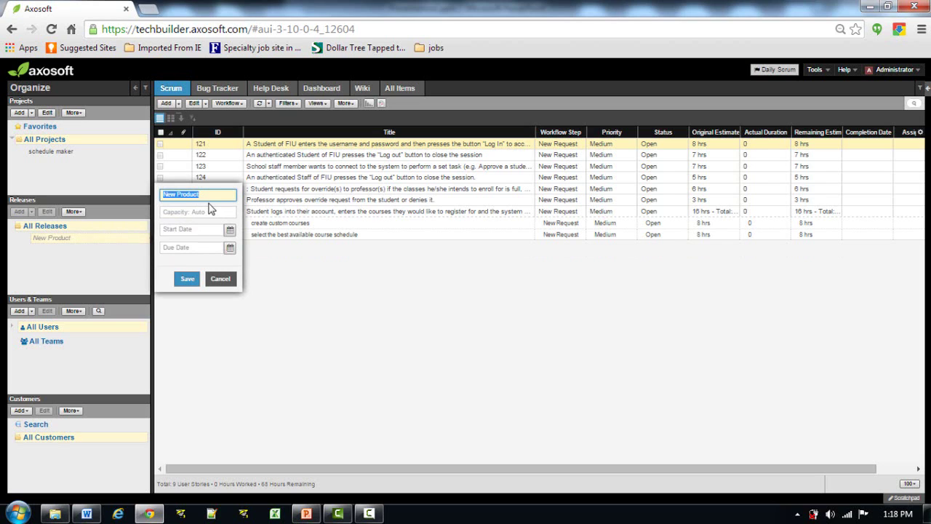
{"action": "type", "text": "schedule maker"}
{"action": "left_click", "coordinate": [183, 212]}
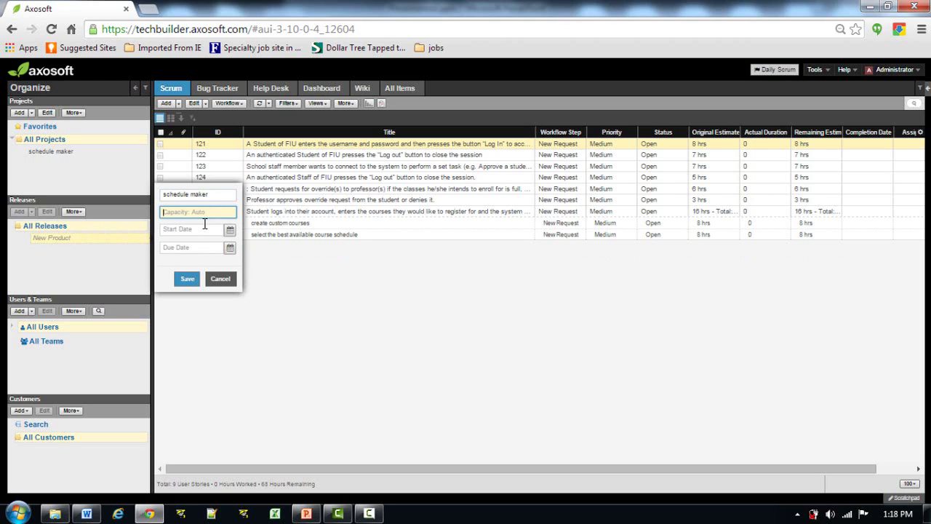
{"action": "left_click", "coordinate": [230, 230]}
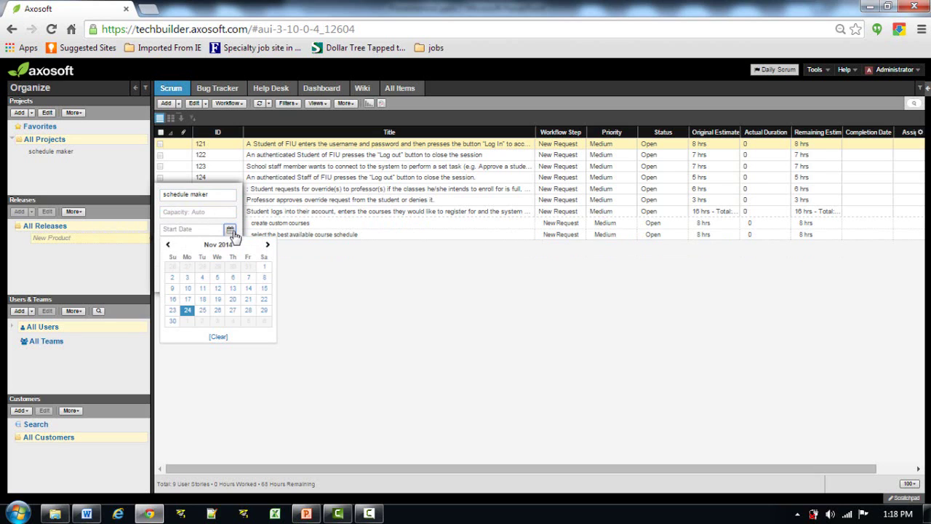
{"action": "left_click", "coordinate": [188, 312]}
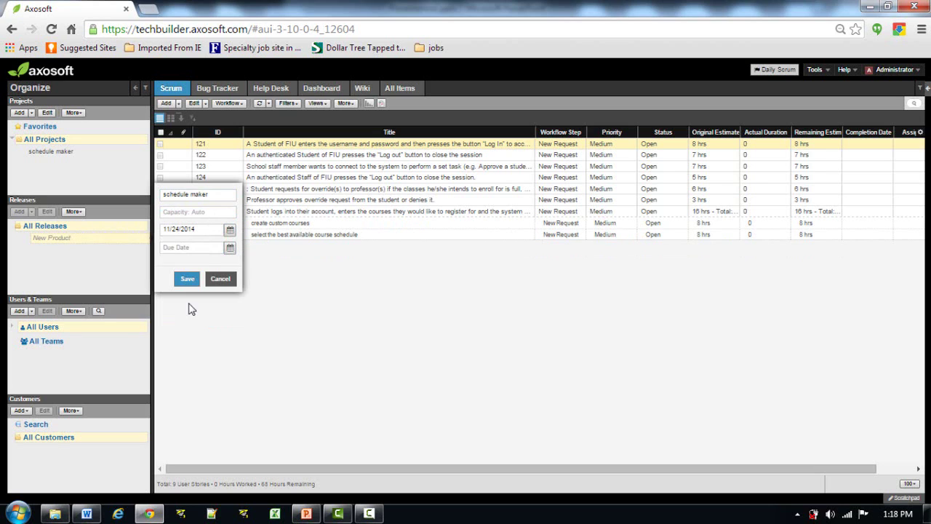
{"action": "left_click", "coordinate": [229, 247]}
{"action": "left_click", "coordinate": [268, 263]}
{"action": "left_click", "coordinate": [268, 264]}
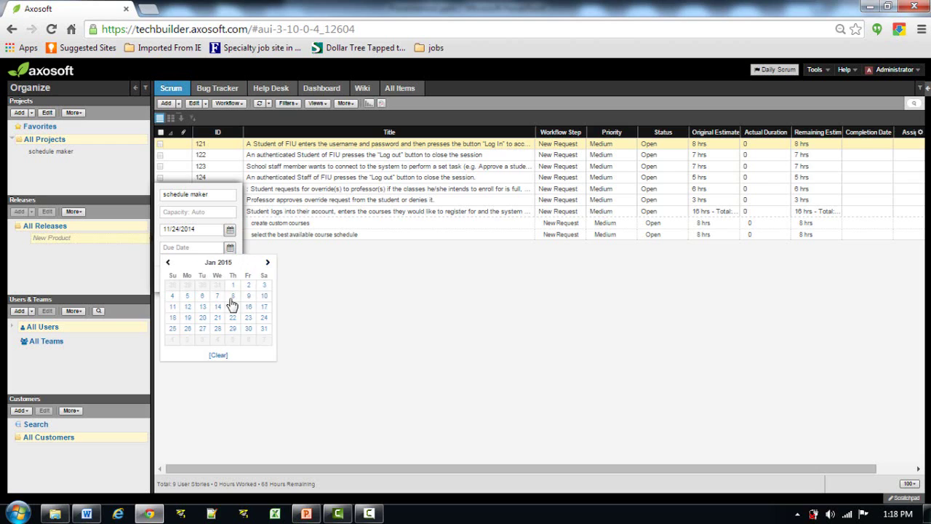
{"action": "left_click", "coordinate": [187, 328]}
{"action": "left_click", "coordinate": [188, 279]}
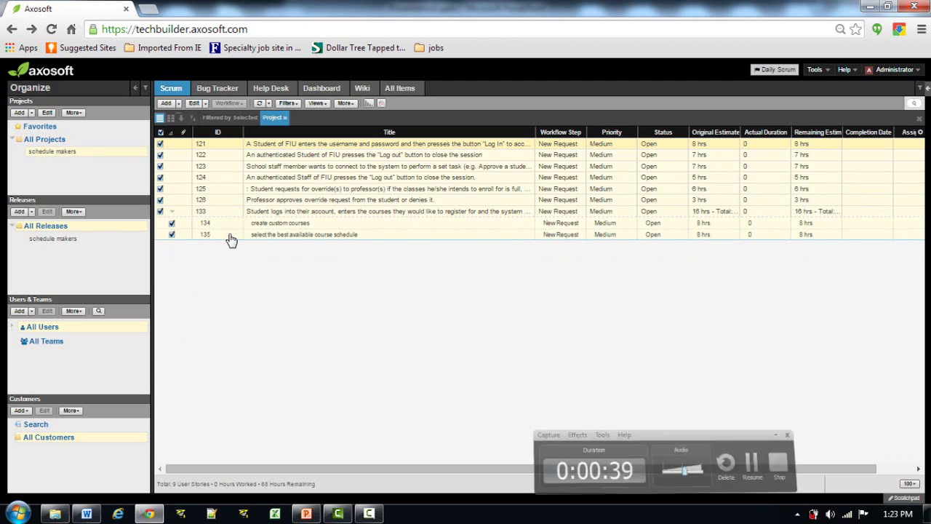
Assign all selected user stories and subitems to the "schedule makers" release and filter the list by that release
{"action": "left_click_drag", "start_coordinate": [294, 178], "coordinate": [67, 246]}
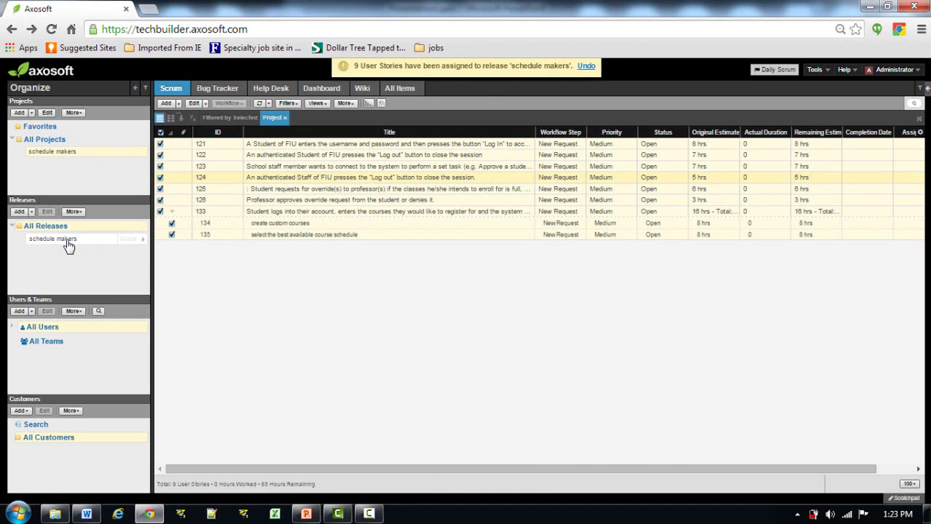
{"action": "left_click", "coordinate": [78, 240]}
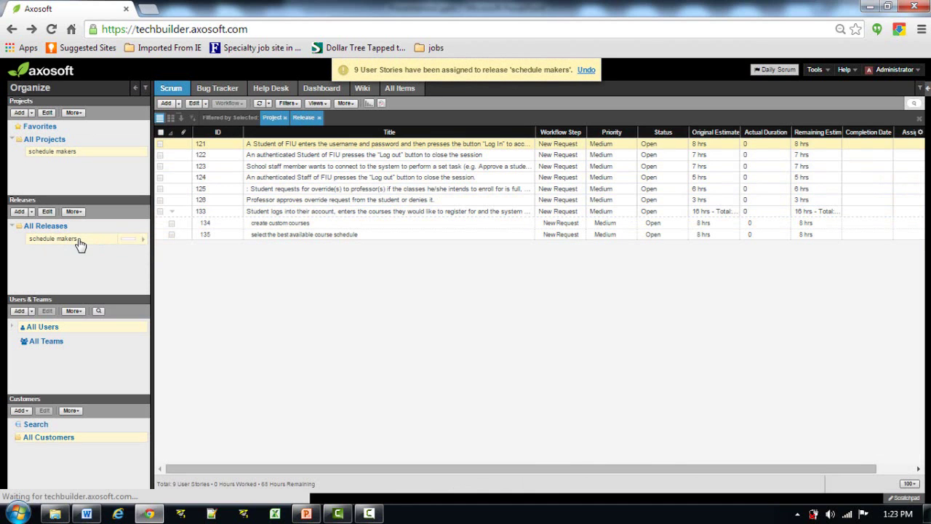
Add version "v1.0" under the schedule makers release with start date 11/24/2014 and due date 12/29/2014, and save it
{"action": "right_click", "coordinate": [88, 244]}
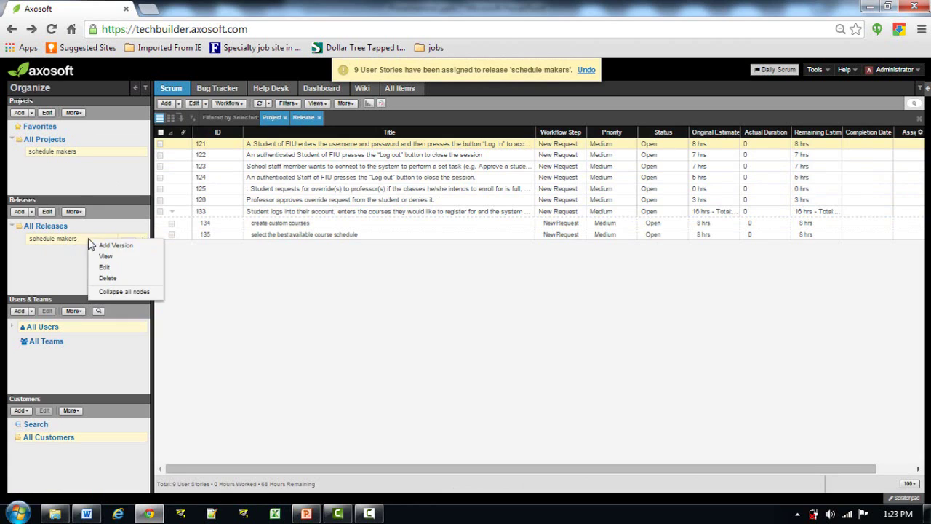
{"action": "left_click", "coordinate": [94, 245]}
{"action": "type", "text": "v1.0"}
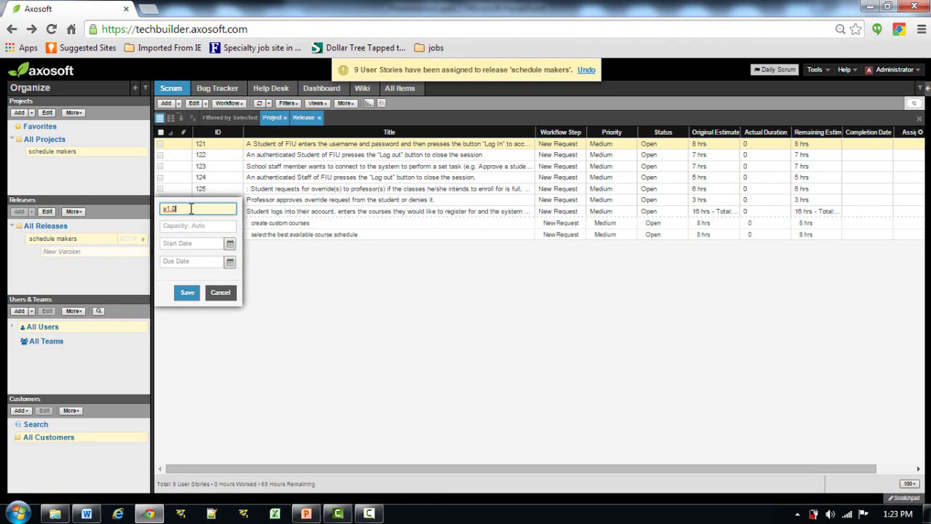
{"action": "left_click", "coordinate": [192, 227]}
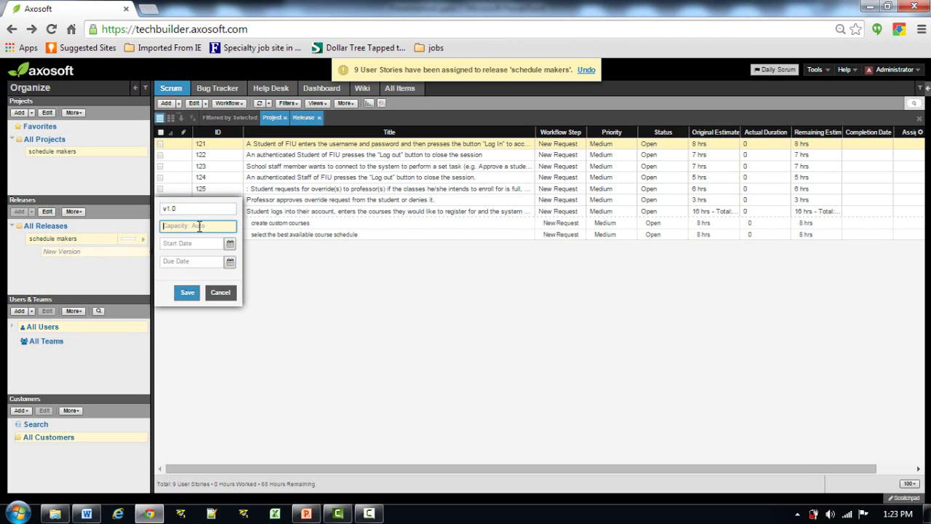
{"action": "left_click", "coordinate": [230, 245]}
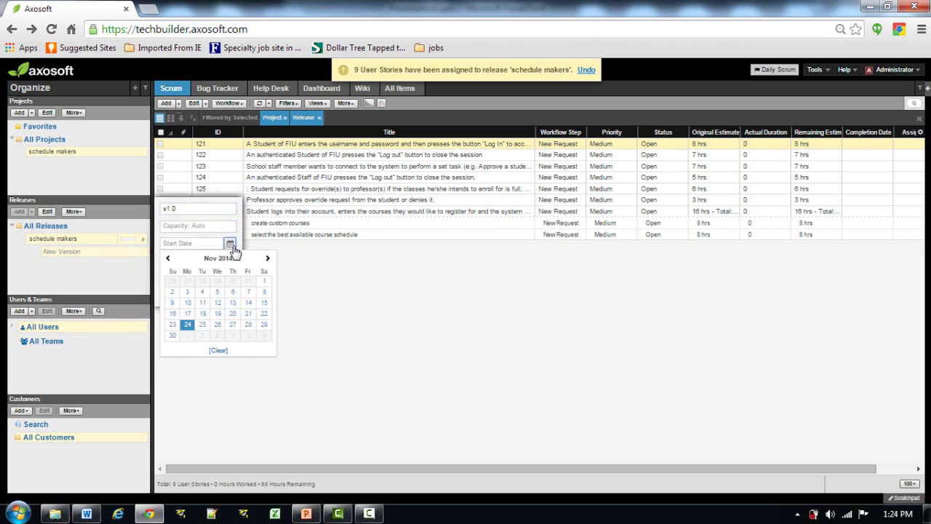
{"action": "left_click", "coordinate": [189, 326]}
{"action": "left_click", "coordinate": [229, 265]}
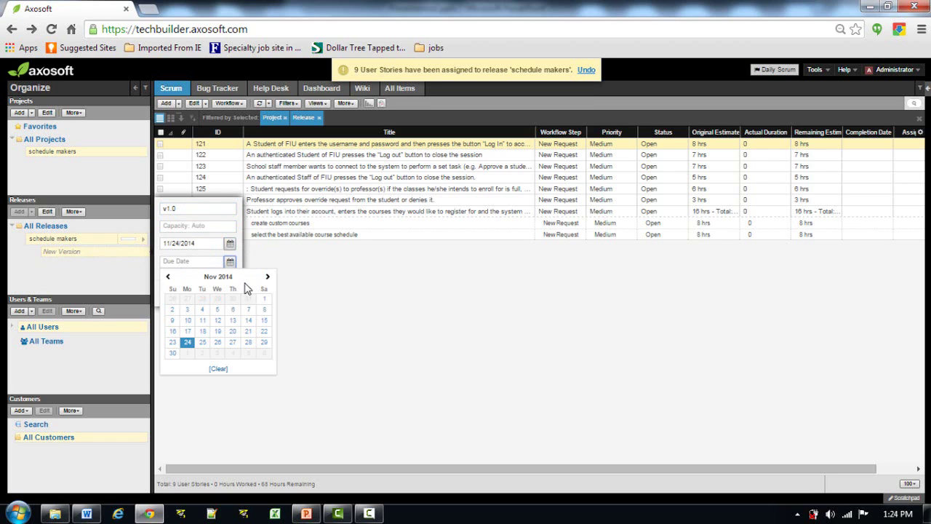
{"action": "left_click", "coordinate": [267, 277]}
{"action": "left_click", "coordinate": [188, 342]}
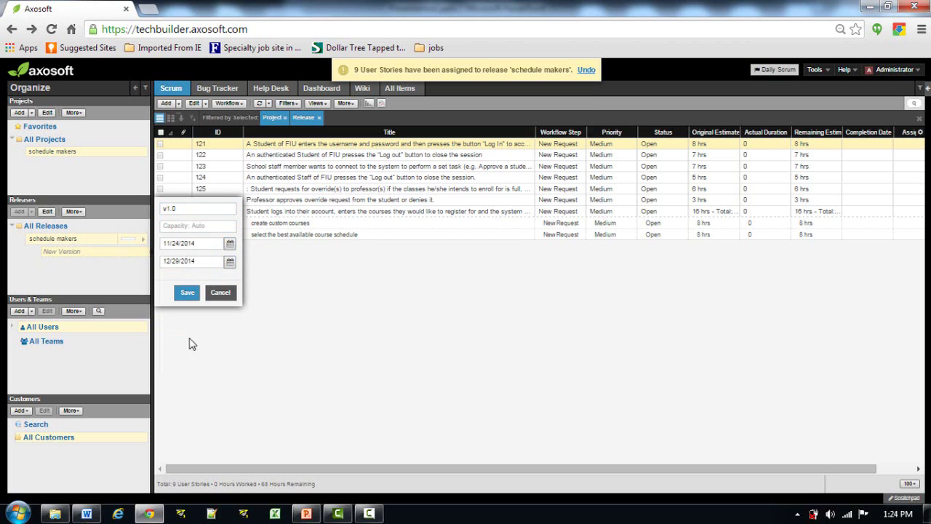
{"action": "left_click", "coordinate": [192, 295]}
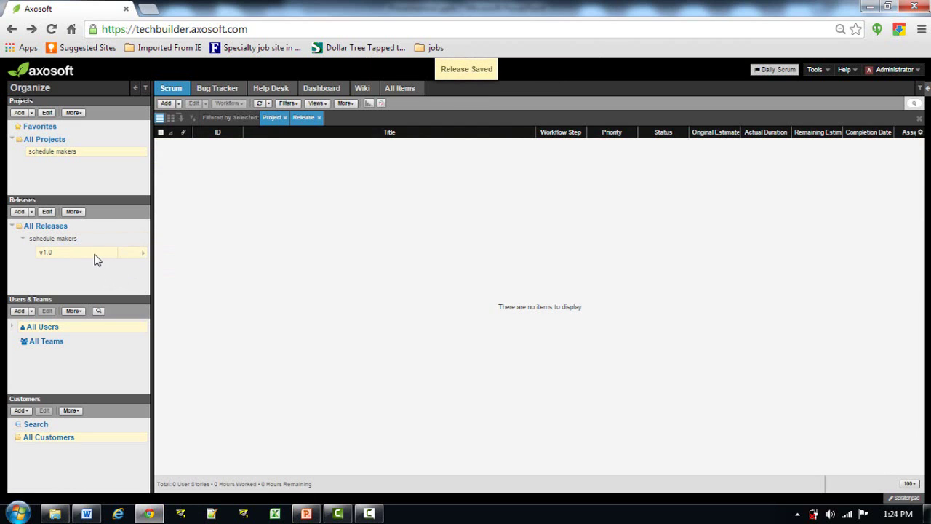
Assign user stories 121 through 125 from the schedule makers release to version v1.0 and display that version's items
{"action": "left_click", "coordinate": [78, 240]}
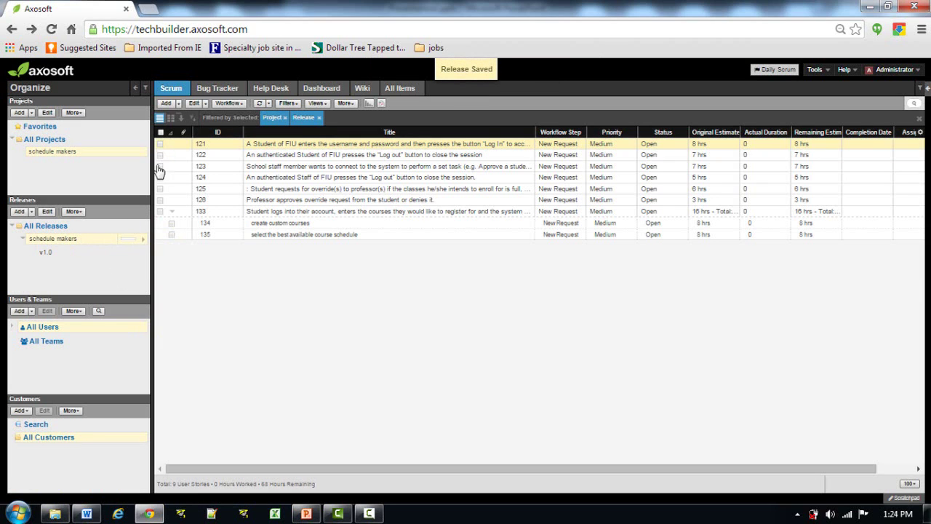
{"action": "left_click", "coordinate": [160, 143]}
{"action": "left_click", "coordinate": [161, 155]}
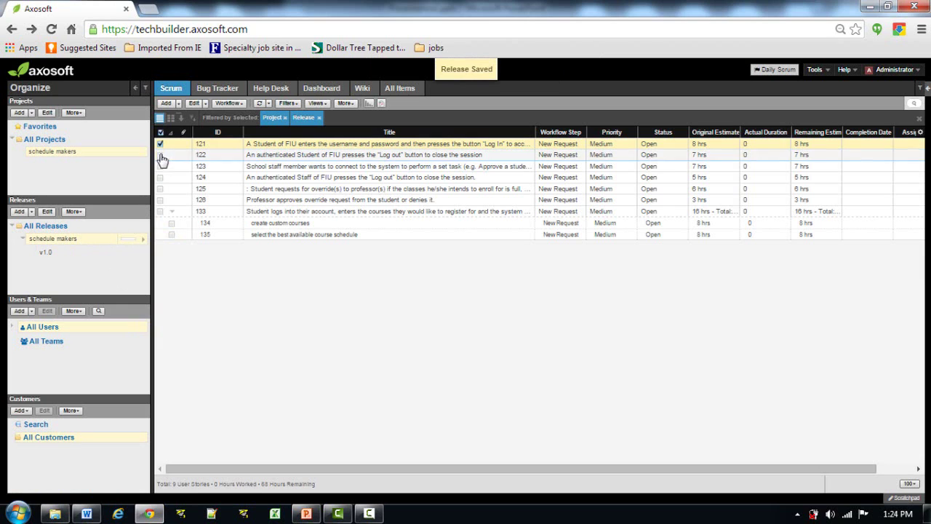
{"action": "left_click", "coordinate": [161, 166]}
{"action": "left_click", "coordinate": [161, 176]}
{"action": "left_click", "coordinate": [161, 188]}
{"action": "left_click_drag", "start_coordinate": [188, 166], "coordinate": [58, 260]}
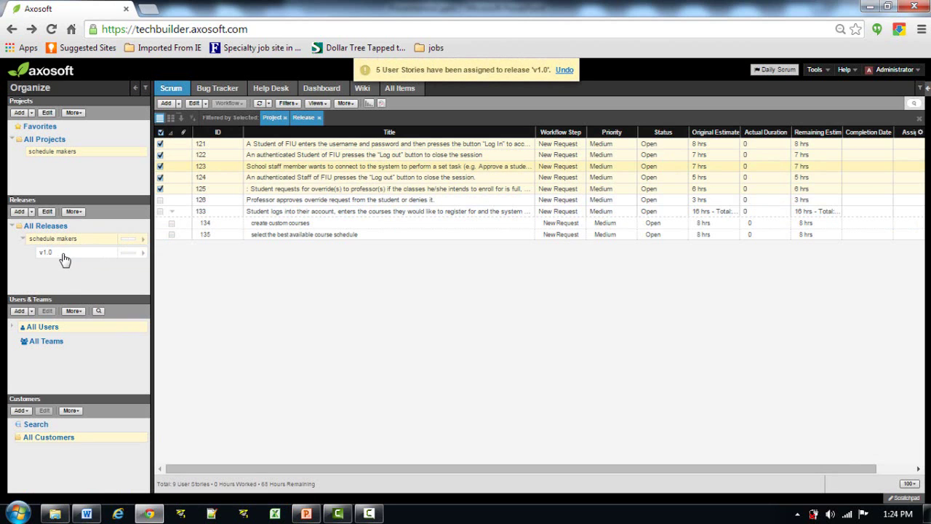
{"action": "left_click", "coordinate": [63, 255]}
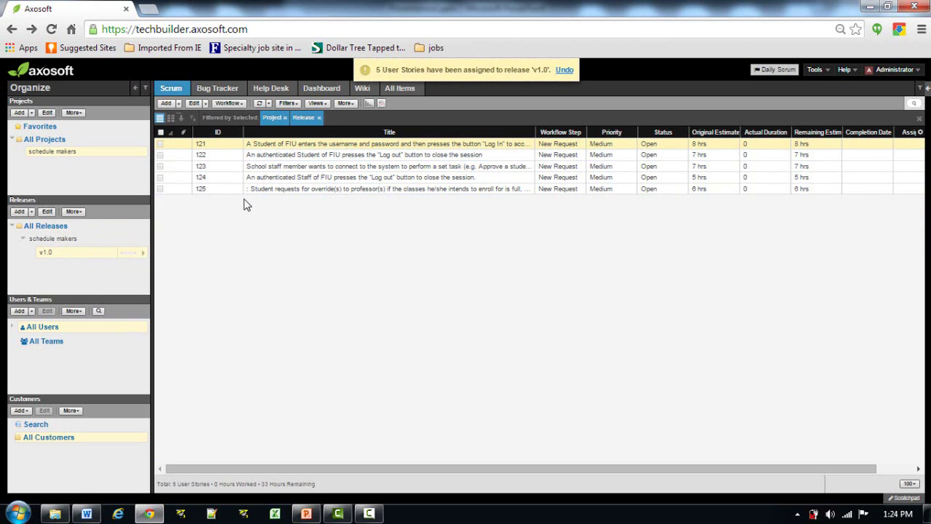
Add a sprint named "sprint 1" under v1.0 with start date 11/24/2014 and a December 2014 due date, and save it
{"action": "right_click", "coordinate": [95, 255]}
{"action": "left_click", "coordinate": [115, 265]}
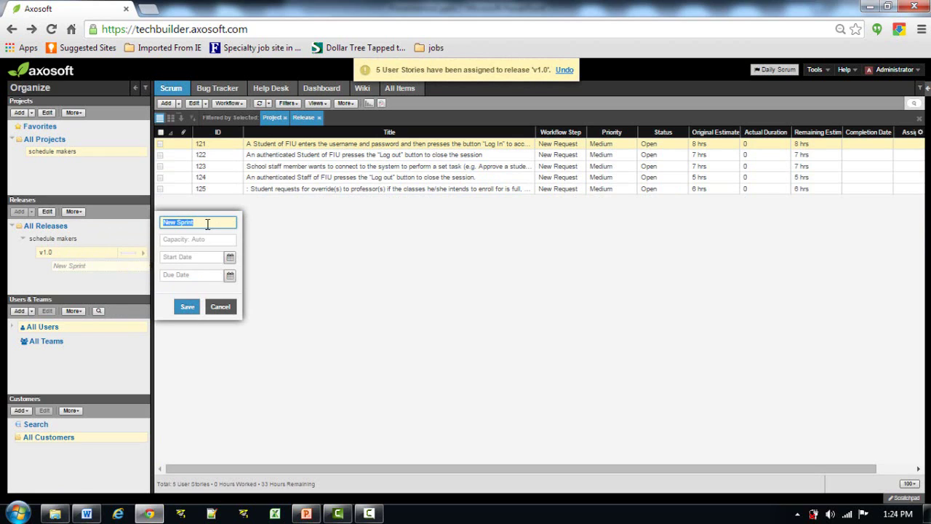
{"action": "type", "text": "sp"}
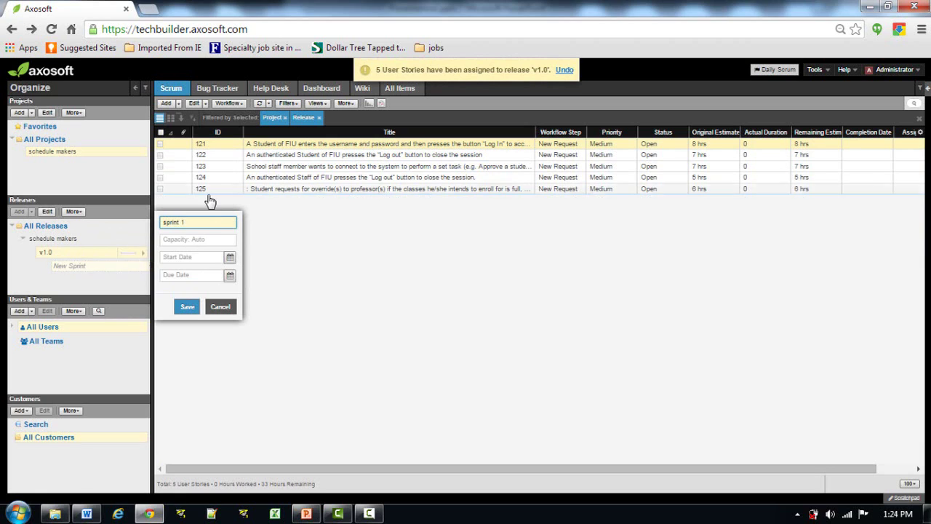
{"action": "left_click", "coordinate": [197, 239]}
{"action": "left_click", "coordinate": [230, 259]}
{"action": "left_click", "coordinate": [187, 327]}
{"action": "left_click", "coordinate": [230, 274]}
{"action": "left_click", "coordinate": [267, 289]}
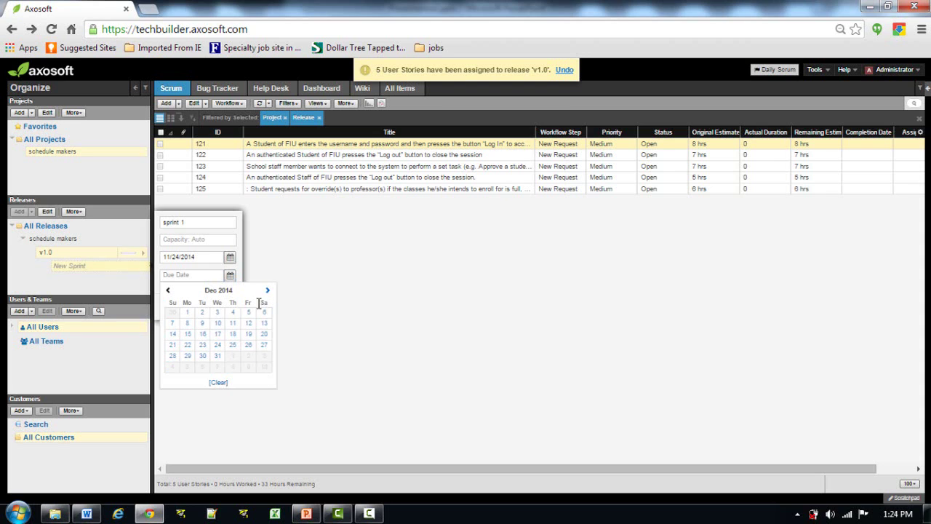
{"action": "left_click", "coordinate": [195, 333]}
{"action": "left_click", "coordinate": [192, 308]}
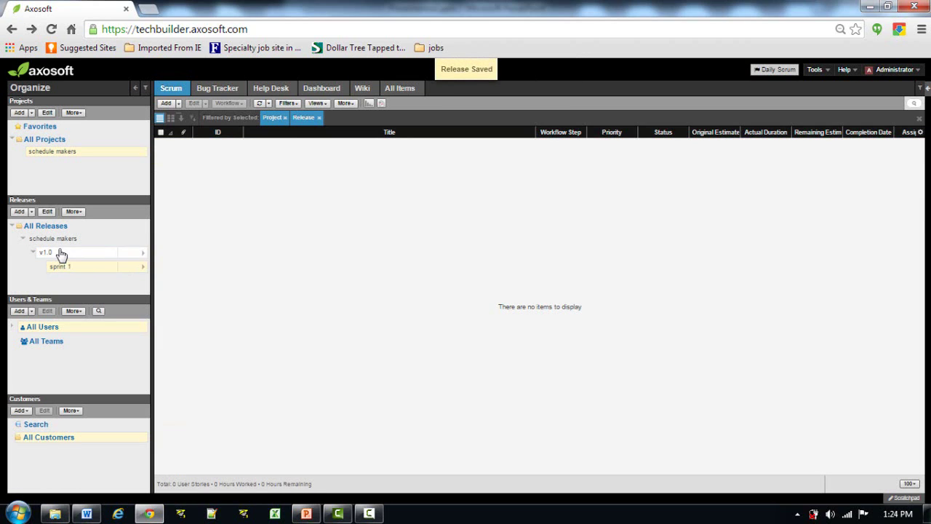
Assign user stories 121, 122 and 123 from v1.0 to sprint 1 and display that sprint's items
{"action": "left_click", "coordinate": [91, 253]}
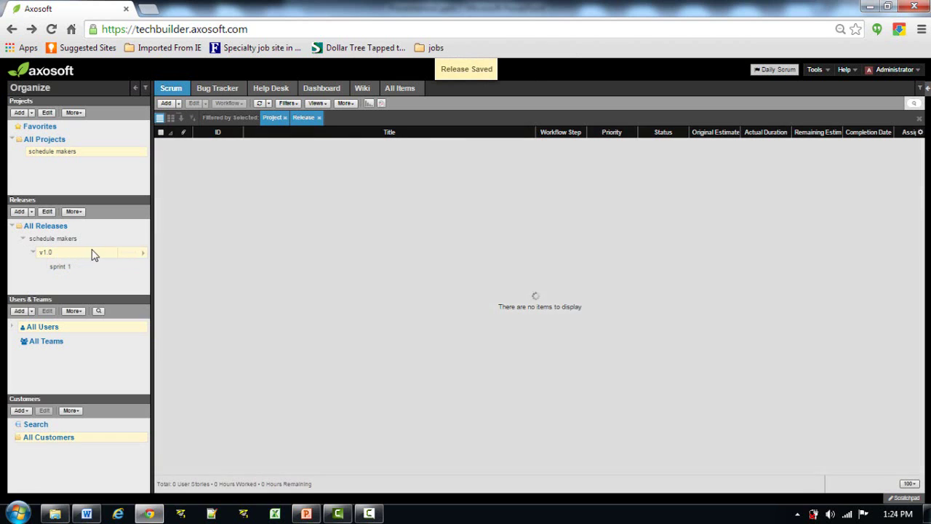
{"action": "left_click", "coordinate": [180, 168]}
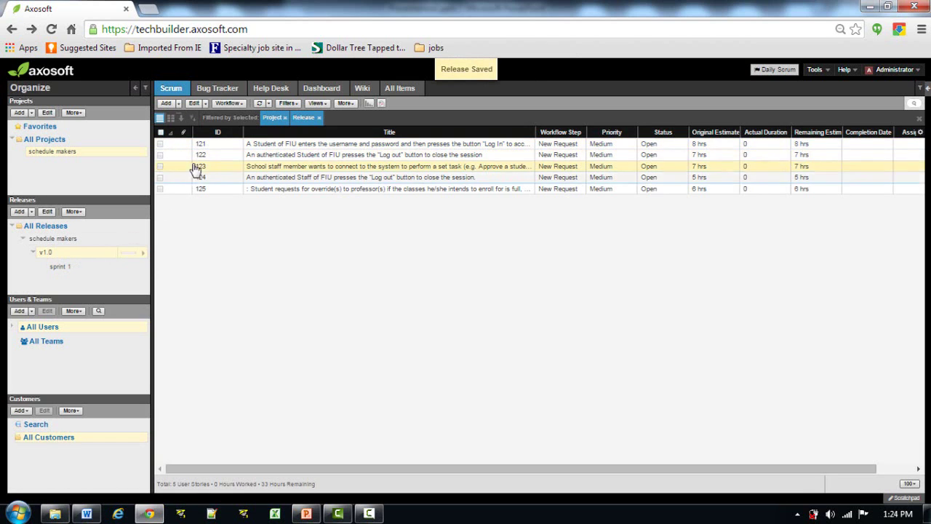
{"action": "left_click", "coordinate": [160, 143]}
{"action": "left_click", "coordinate": [160, 154]}
{"action": "left_click", "coordinate": [160, 166]}
{"action": "left_click_drag", "start_coordinate": [269, 161], "coordinate": [61, 267]}
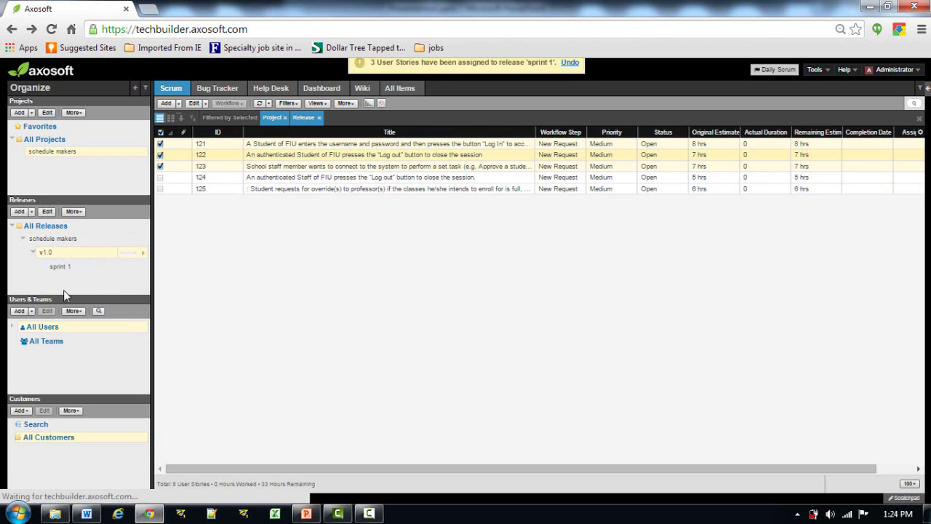
{"action": "left_click", "coordinate": [73, 266]}
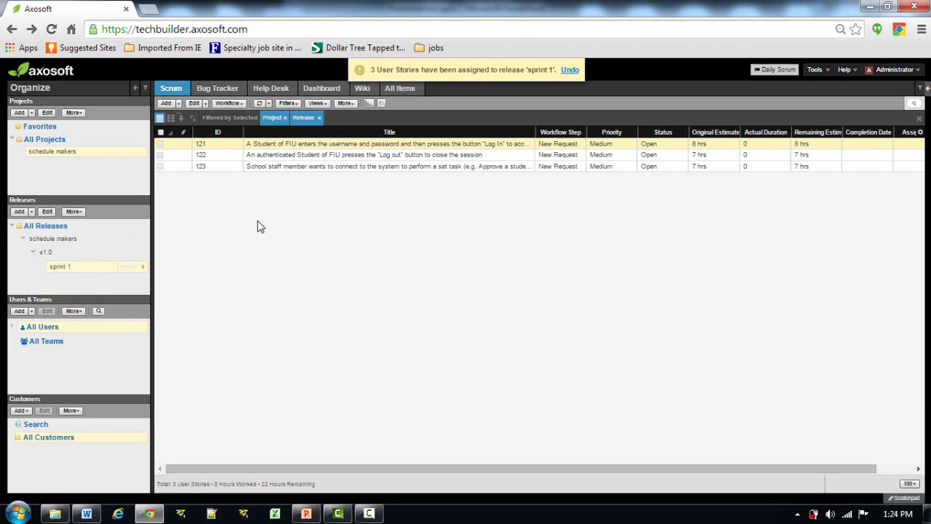
Add a sprint named "sprint 2" under v1.0 with start date 12/8/2014 and due date 12/29/2014, and save it
{"action": "left_click", "coordinate": [67, 254]}
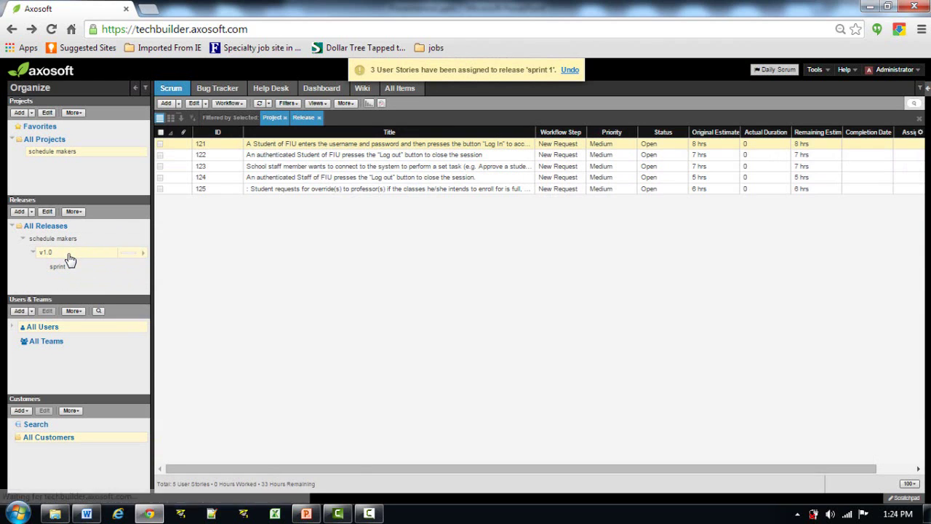
{"action": "right_click", "coordinate": [67, 255]}
{"action": "left_click", "coordinate": [93, 261]}
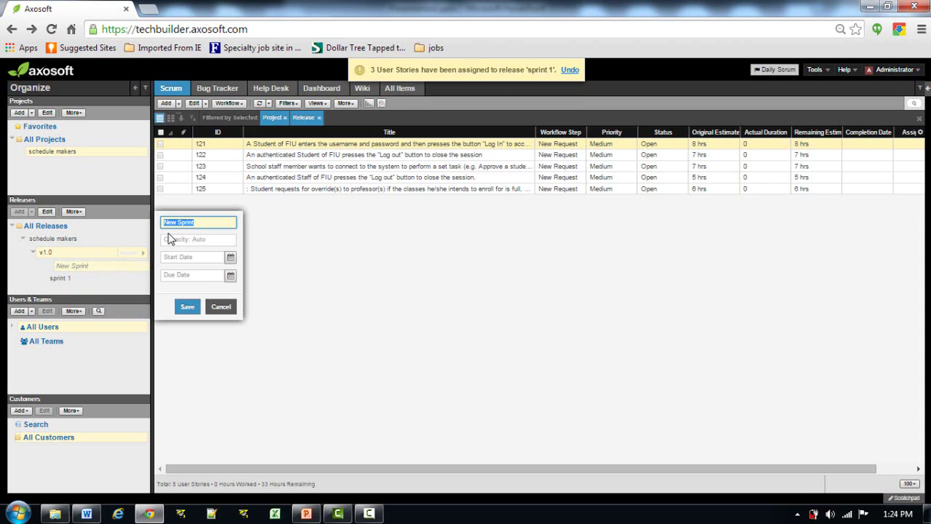
{"action": "type", "text": "sprint 2"}
{"action": "left_click", "coordinate": [230, 257]}
{"action": "left_click", "coordinate": [268, 273]}
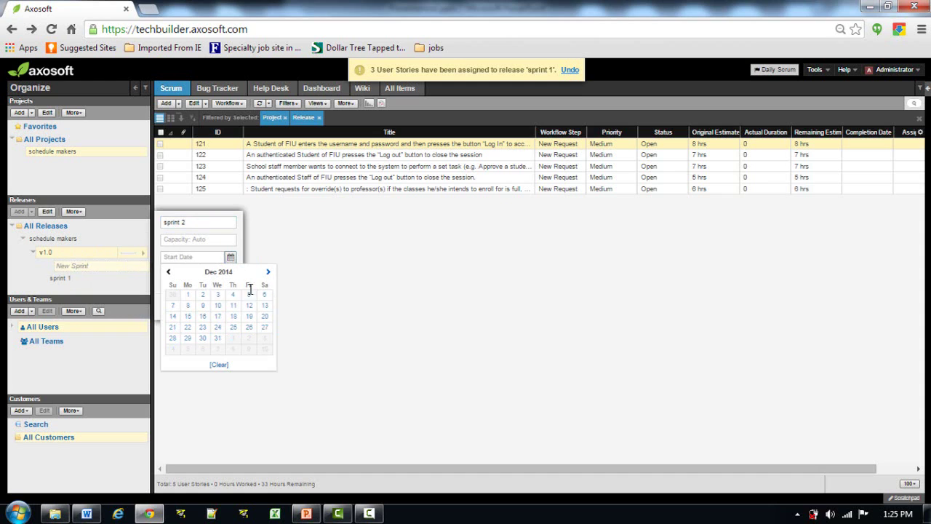
{"action": "left_click", "coordinate": [189, 307]}
{"action": "left_click", "coordinate": [230, 275]}
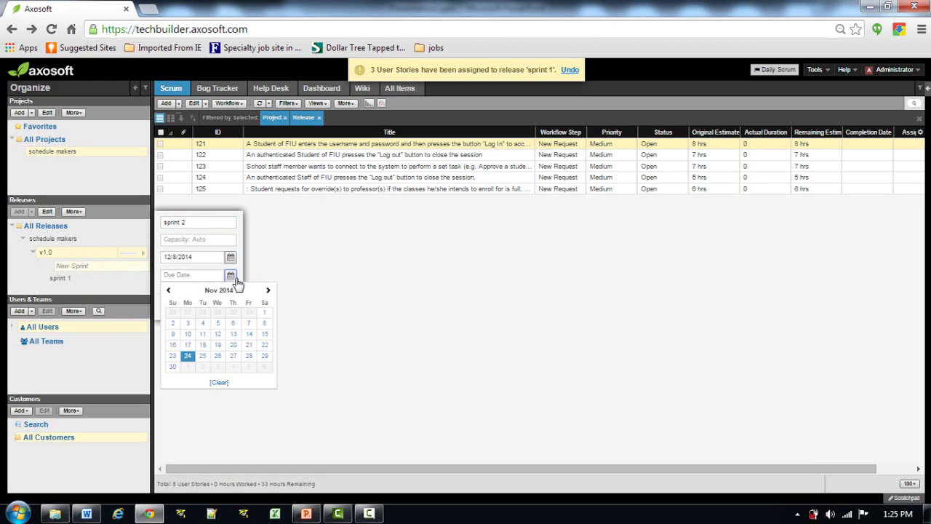
{"action": "left_click", "coordinate": [188, 357]}
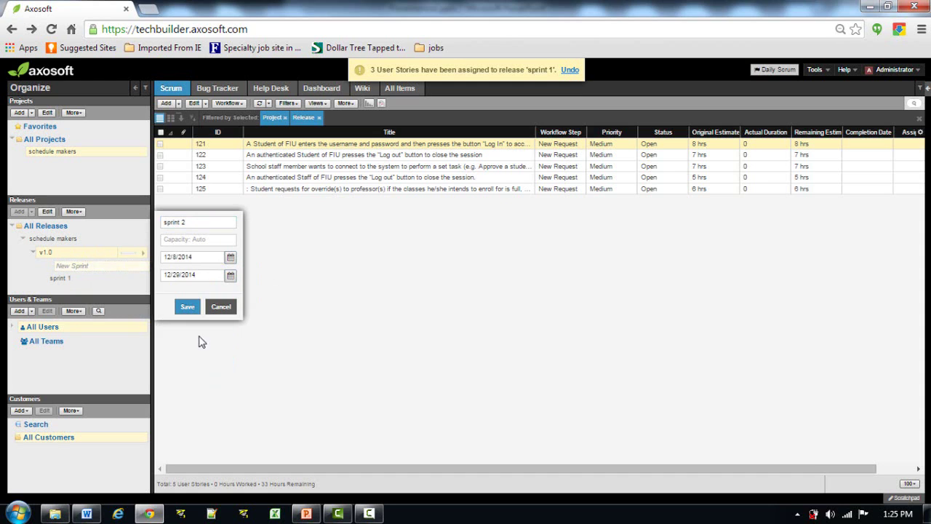
{"action": "left_click", "coordinate": [192, 309]}
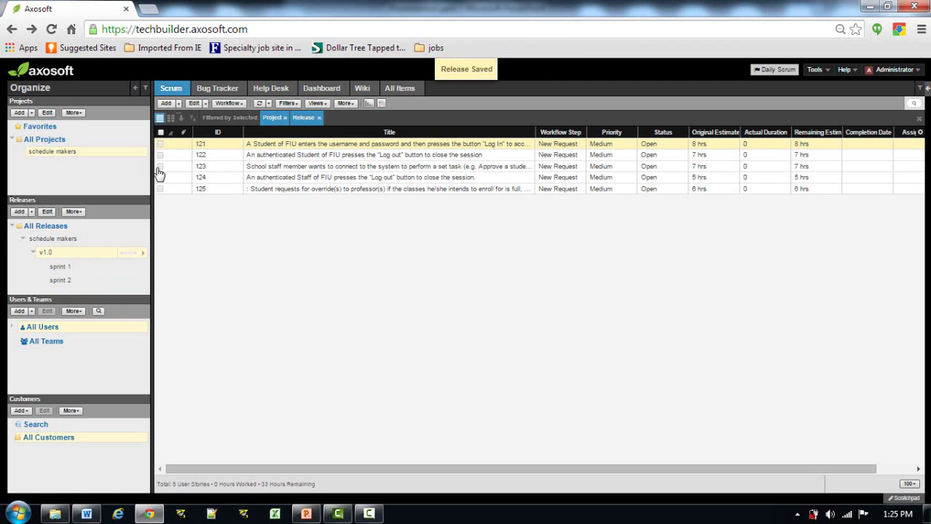
Assign user stories 124 and 125 from v1.0 to sprint 2
{"action": "left_click", "coordinate": [160, 176]}
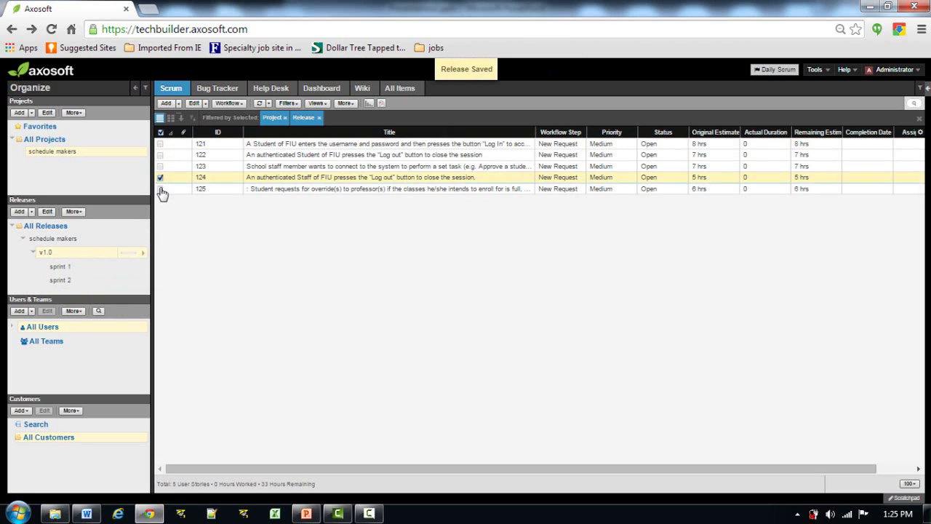
{"action": "left_click_drag", "start_coordinate": [244, 191], "coordinate": [79, 290]}
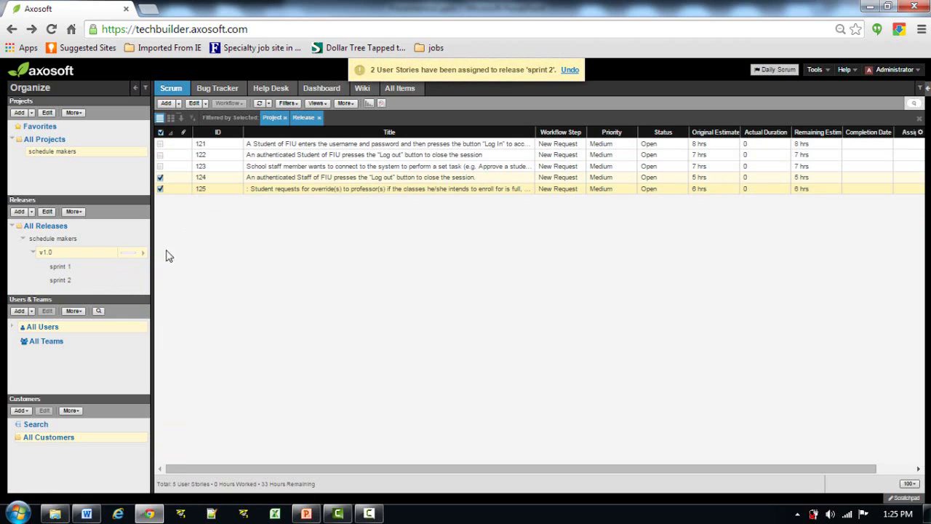
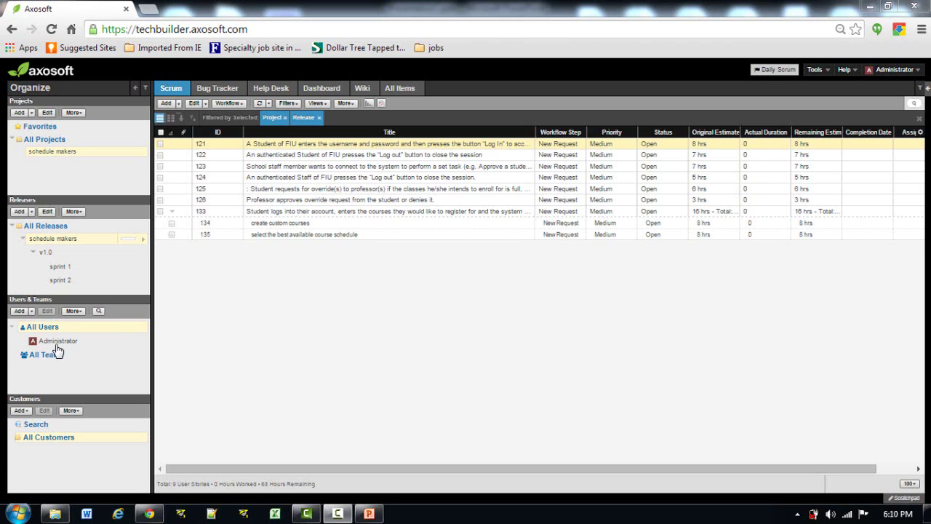
Start adding a user and enter the person's first name, last name and e-mail address
{"action": "left_click", "coordinate": [33, 328]}
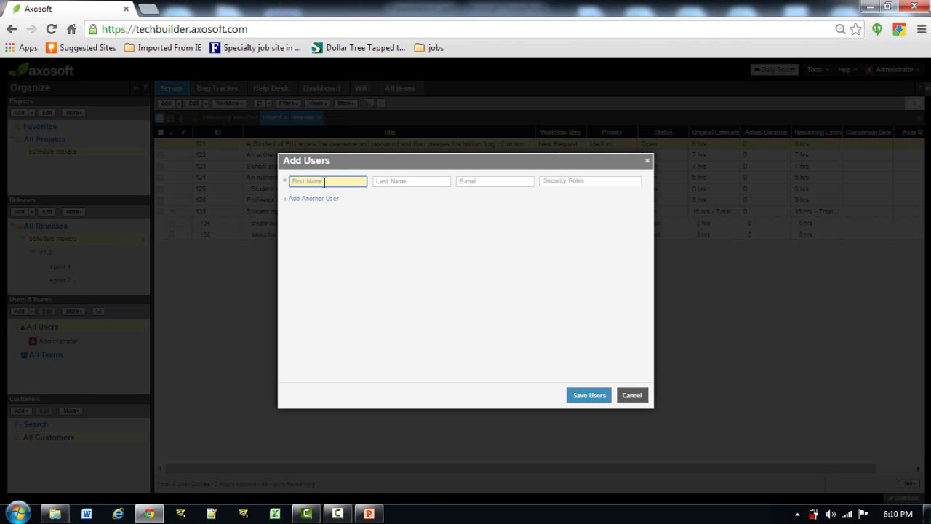
{"action": "type", "text": "karthik"}
{"action": "key", "text": "Tab"}
{"action": "type", "text": "s"}
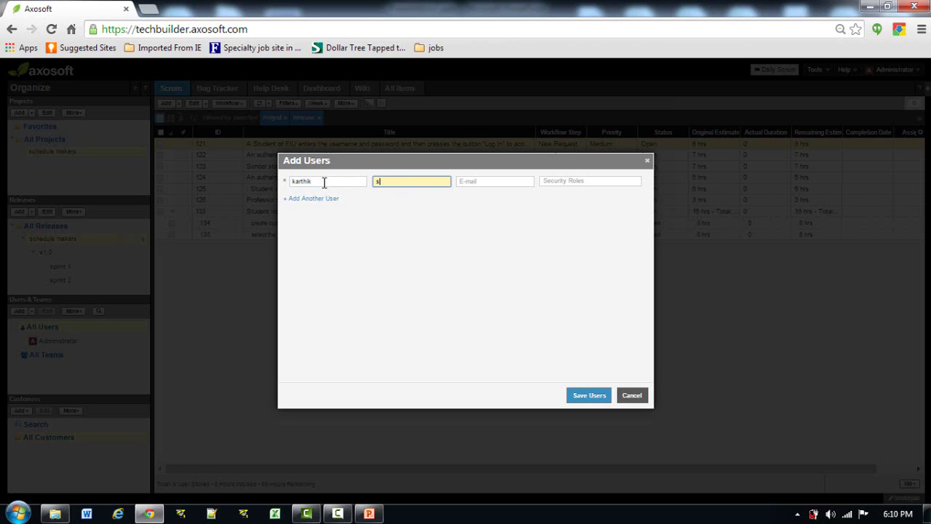
{"action": "key", "text": "Tab"}
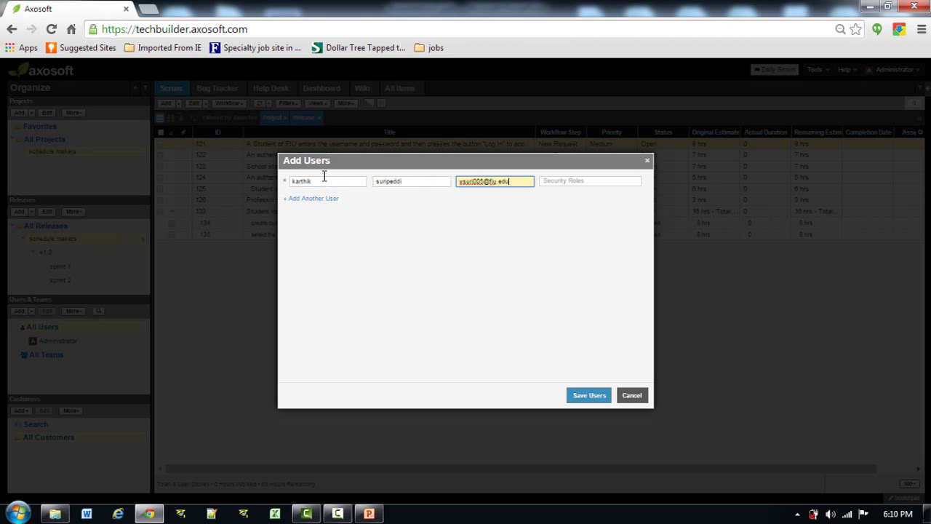
Give the new user the Developer and Tester security roles and save the user
{"action": "left_click", "coordinate": [587, 181]}
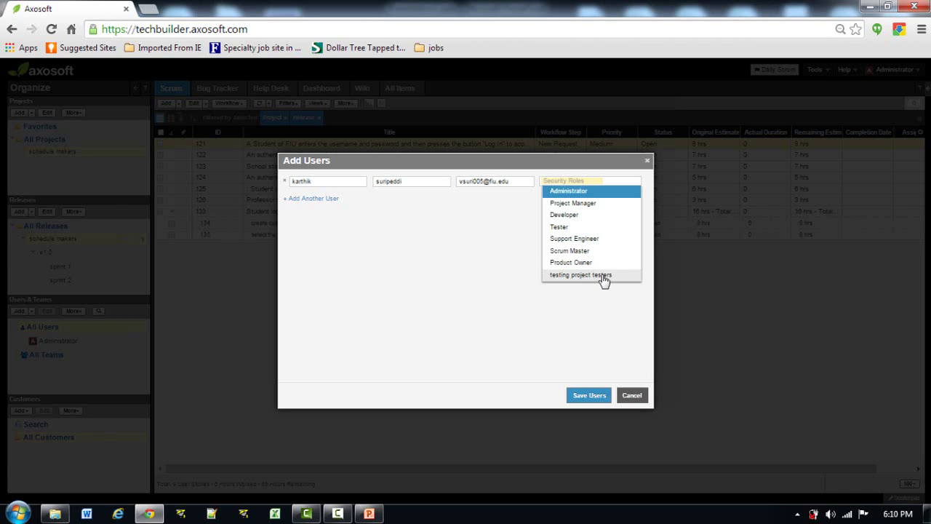
{"action": "left_click", "coordinate": [588, 218]}
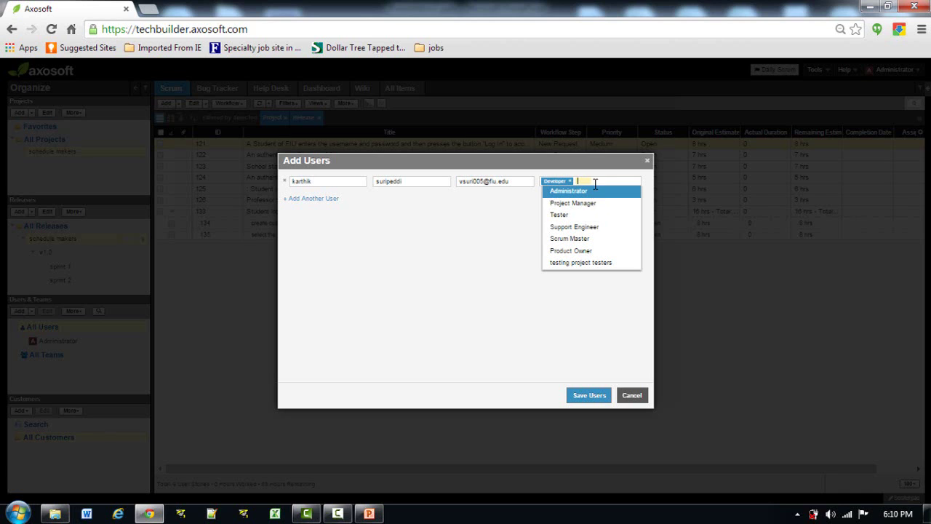
{"action": "left_click", "coordinate": [576, 217]}
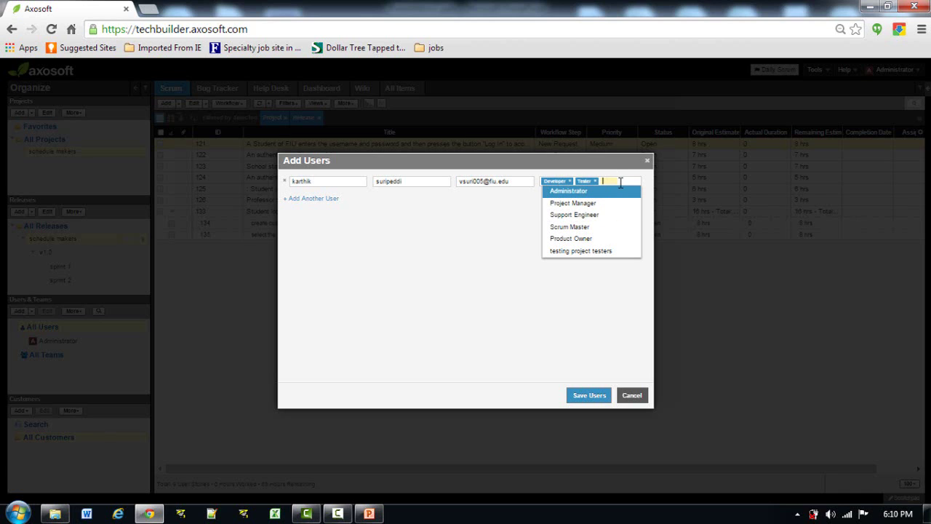
{"action": "left_click", "coordinate": [510, 258]}
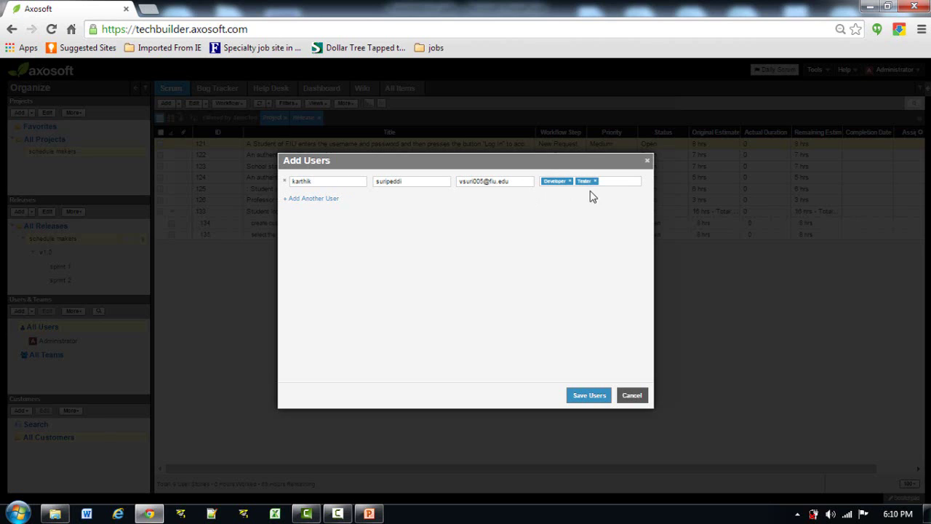
{"action": "left_click", "coordinate": [588, 397]}
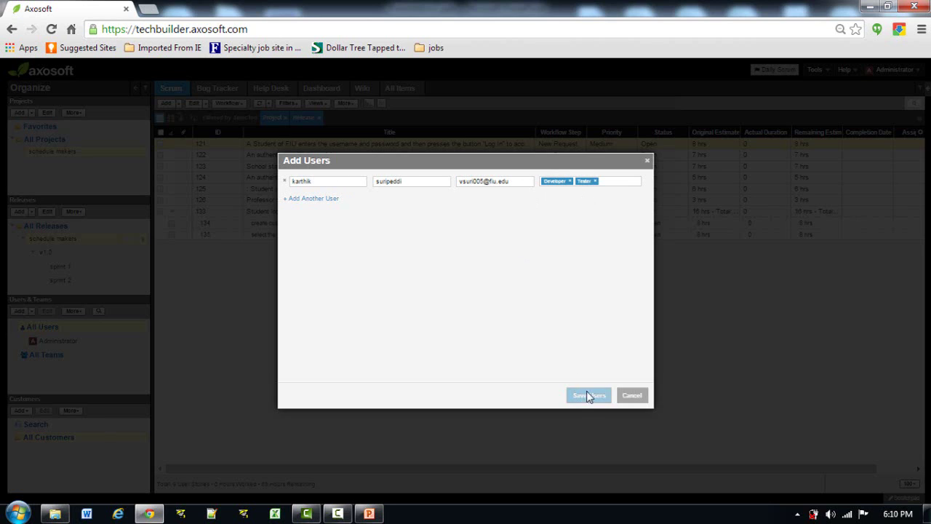
Check the new user's items, return to all users, and assign user stories 121 through 125 to the new user
{"action": "left_click", "coordinate": [55, 356]}
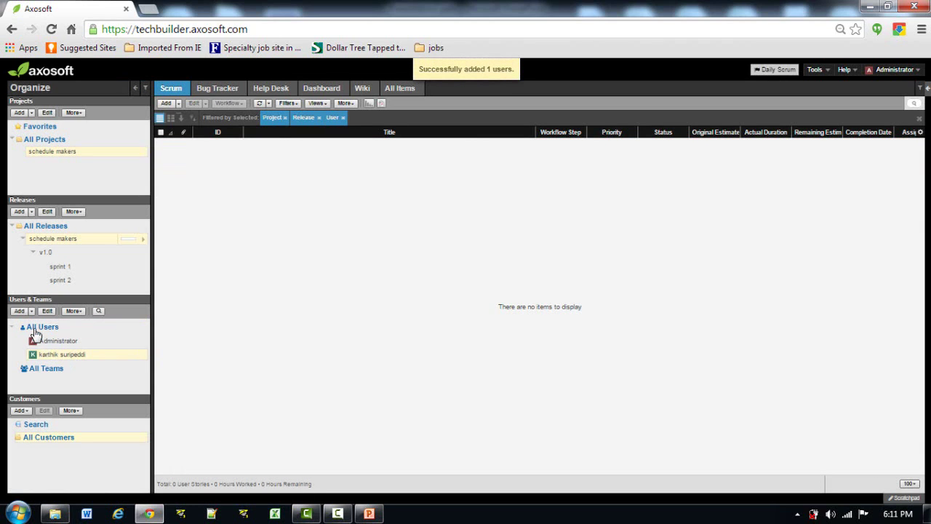
{"action": "left_click", "coordinate": [41, 328]}
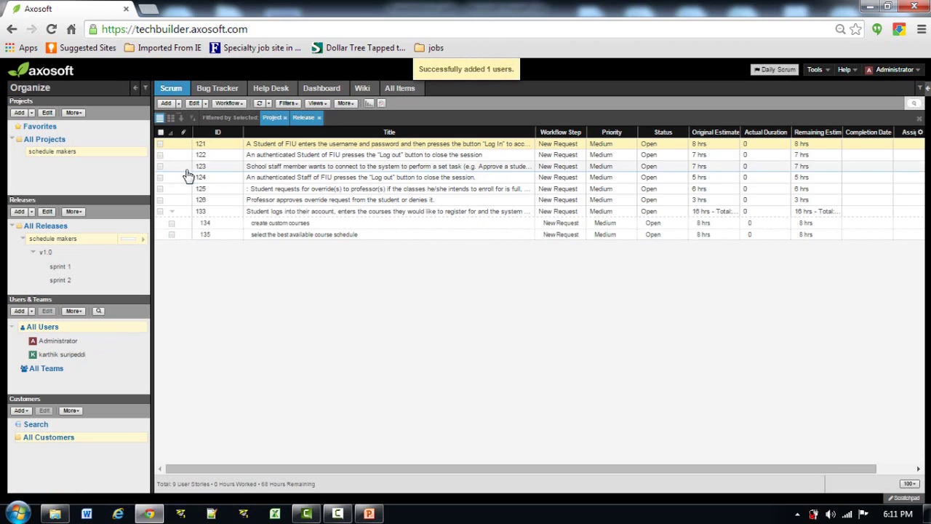
{"action": "left_click", "coordinate": [160, 144]}
{"action": "left_click", "coordinate": [160, 155]}
{"action": "left_click", "coordinate": [160, 165]}
{"action": "left_click", "coordinate": [160, 177]}
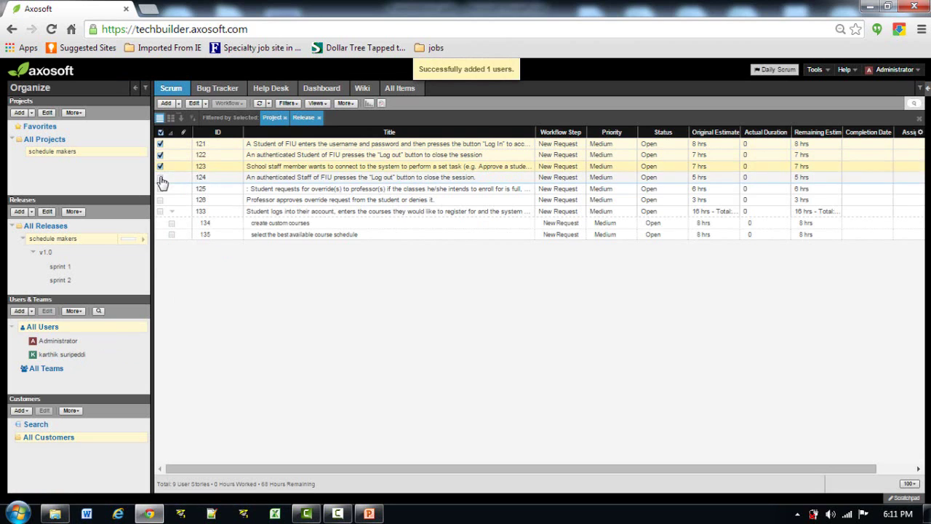
{"action": "left_click", "coordinate": [160, 189]}
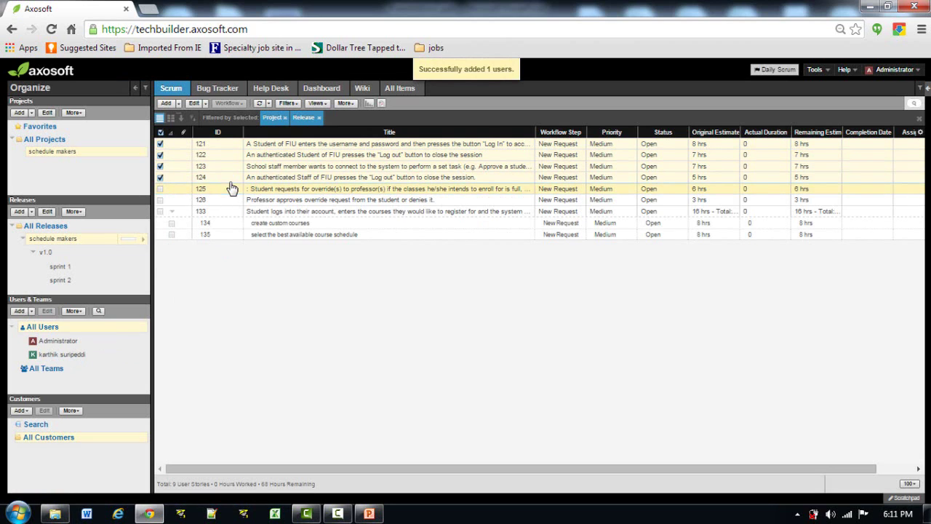
{"action": "left_click_drag", "start_coordinate": [392, 180], "coordinate": [101, 354]}
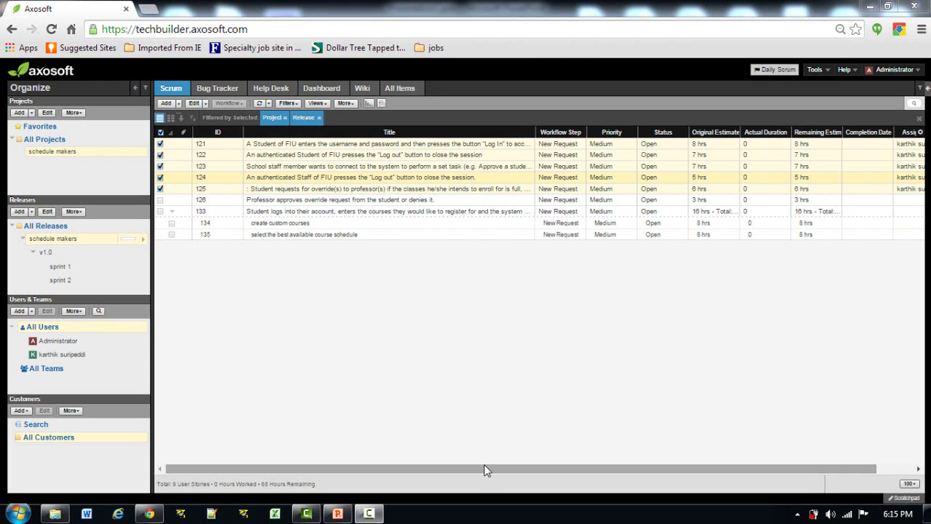
Add and save three users: one with Developer and Tester roles, one Scrum Master and one Product Owner, each with name and e-mail
{"action": "left_click", "coordinate": [18, 310]}
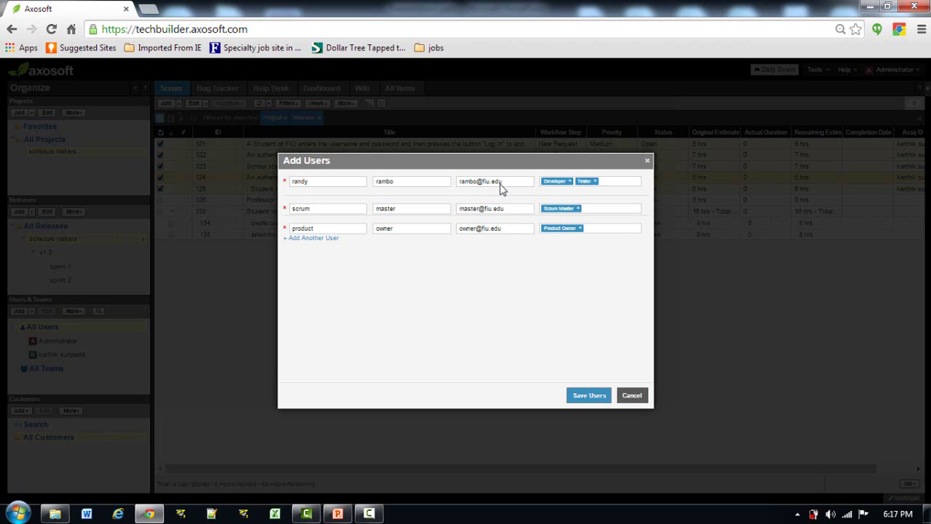
{"action": "left_click", "coordinate": [582, 397]}
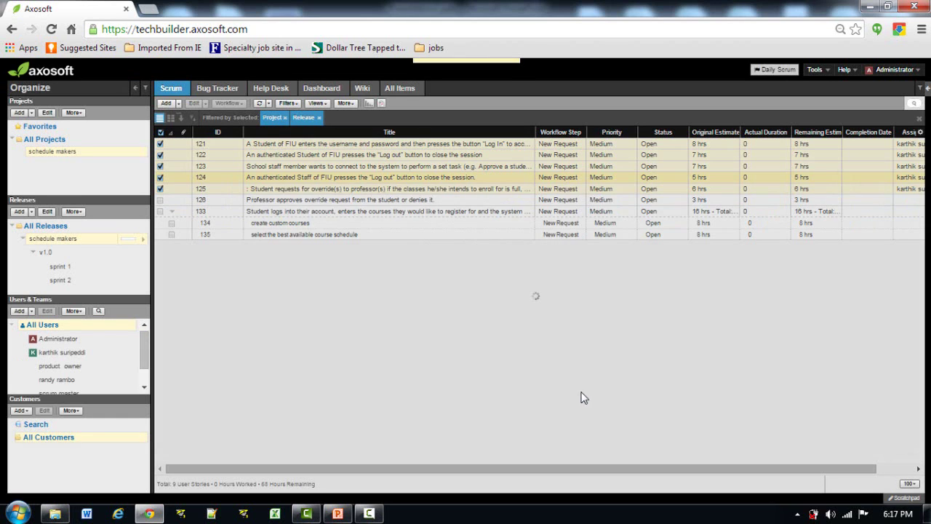
Assign only items 126, 133, 134 and 135 to the second user with Developer and Tester roles, and clear the selection
{"action": "scroll", "coordinate": [143, 349], "scroll_direction": "up", "scroll_amount": 2}
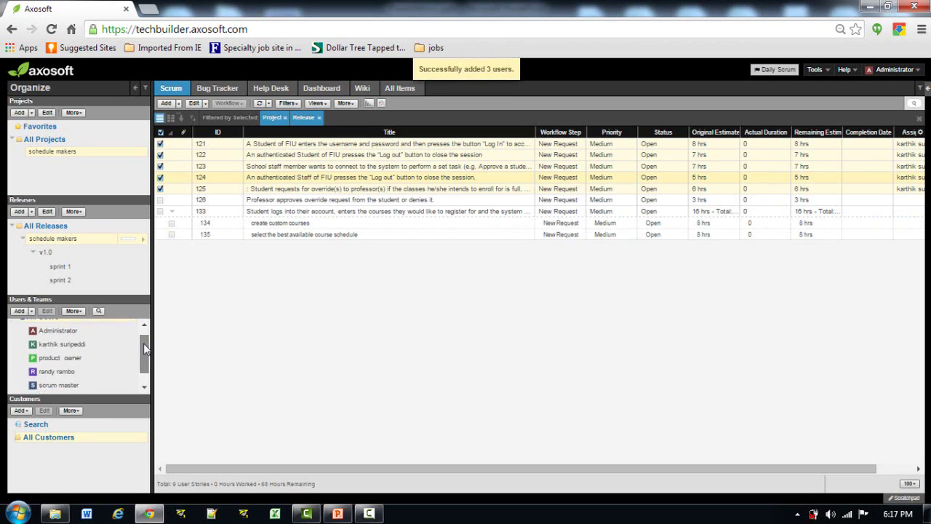
{"action": "scroll", "coordinate": [143, 342], "scroll_direction": "down", "scroll_amount": 2}
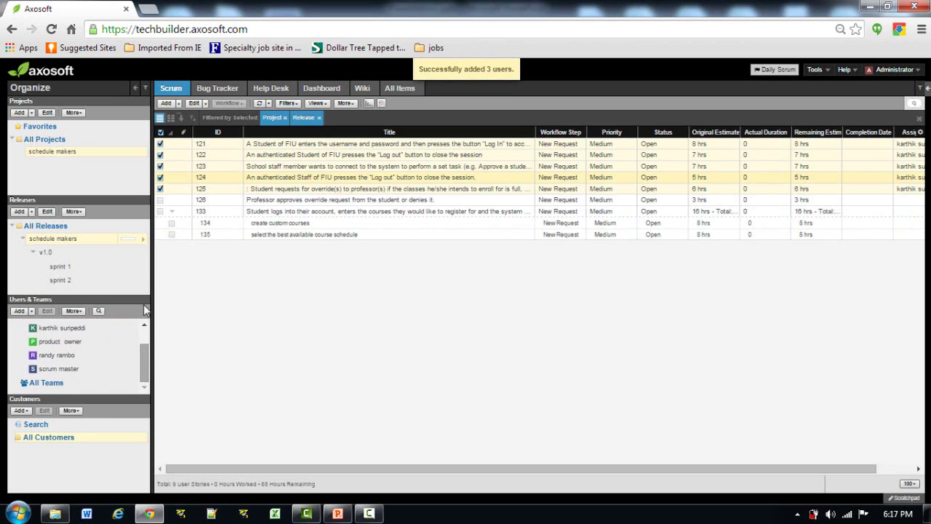
{"action": "left_click", "coordinate": [161, 132]}
{"action": "left_click", "coordinate": [160, 200]}
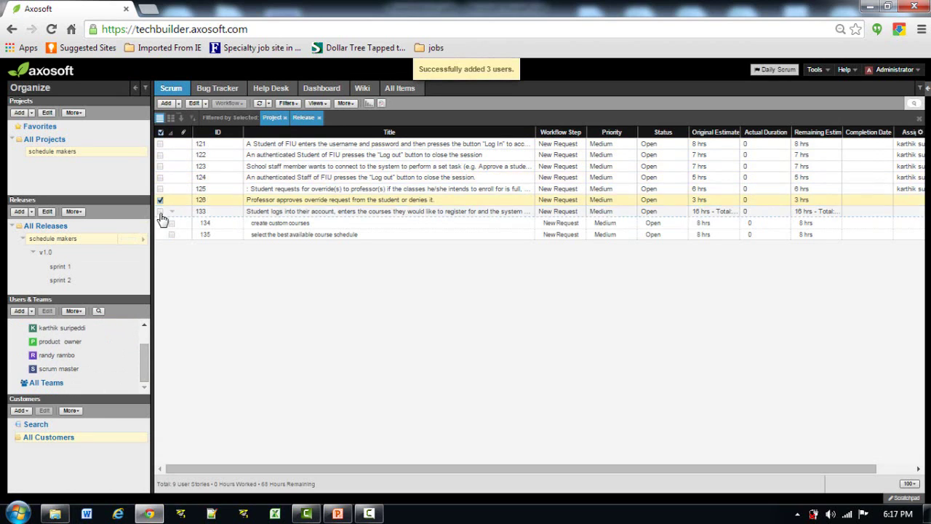
{"action": "left_click", "coordinate": [160, 211]}
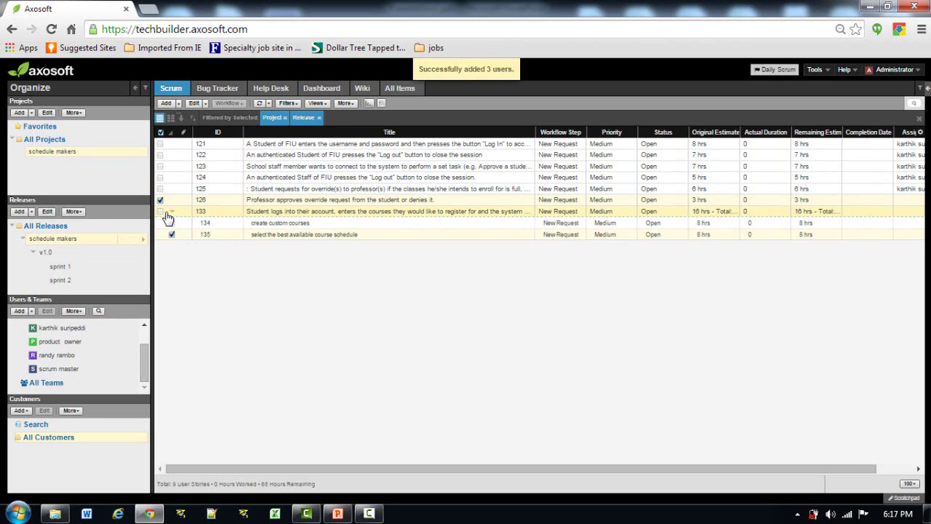
{"action": "left_click", "coordinate": [172, 224]}
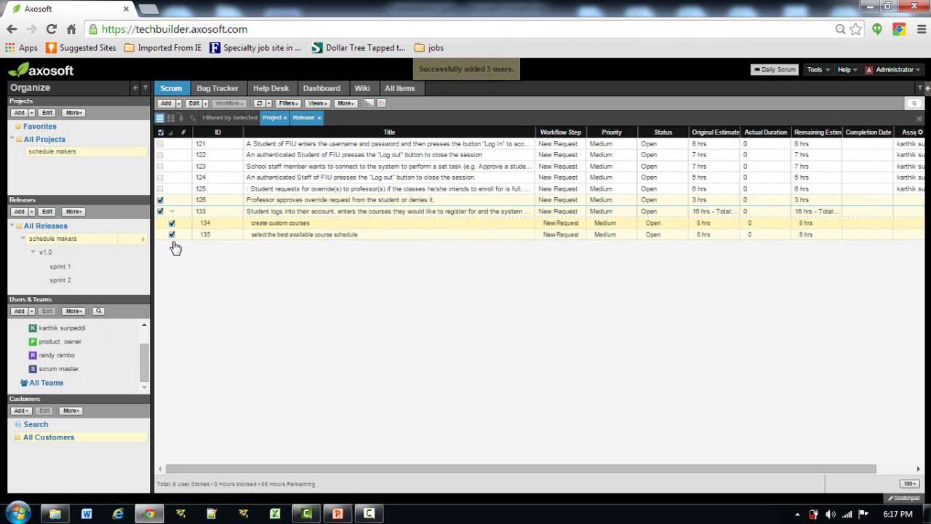
{"action": "left_click_drag", "start_coordinate": [174, 234], "coordinate": [79, 358]}
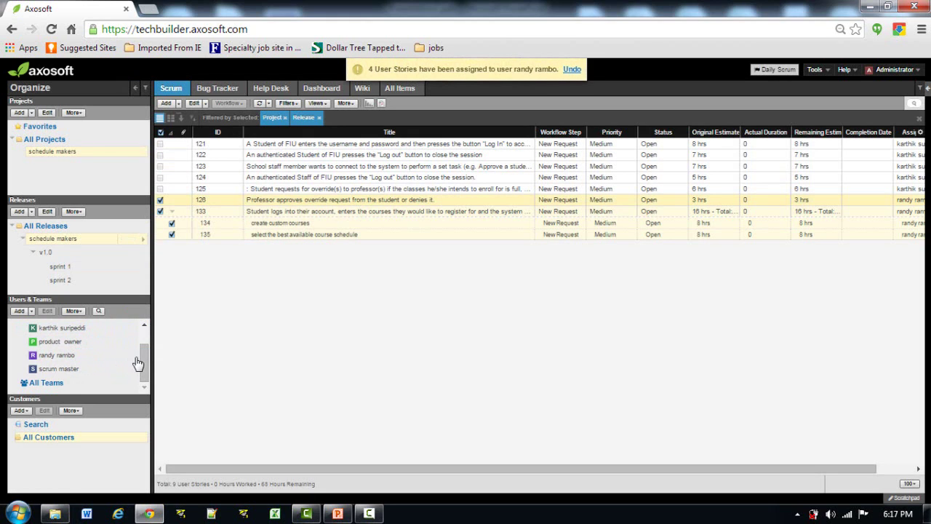
{"action": "left_click", "coordinate": [161, 132]}
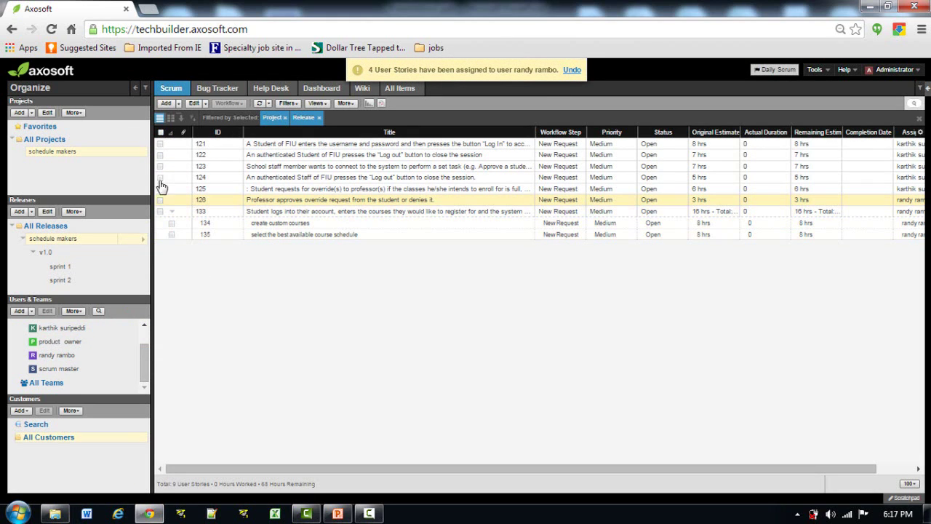
Narrow the Completion Date column and bring the Assigned To column into view
{"action": "left_click_drag", "start_coordinate": [293, 470], "coordinate": [578, 281]}
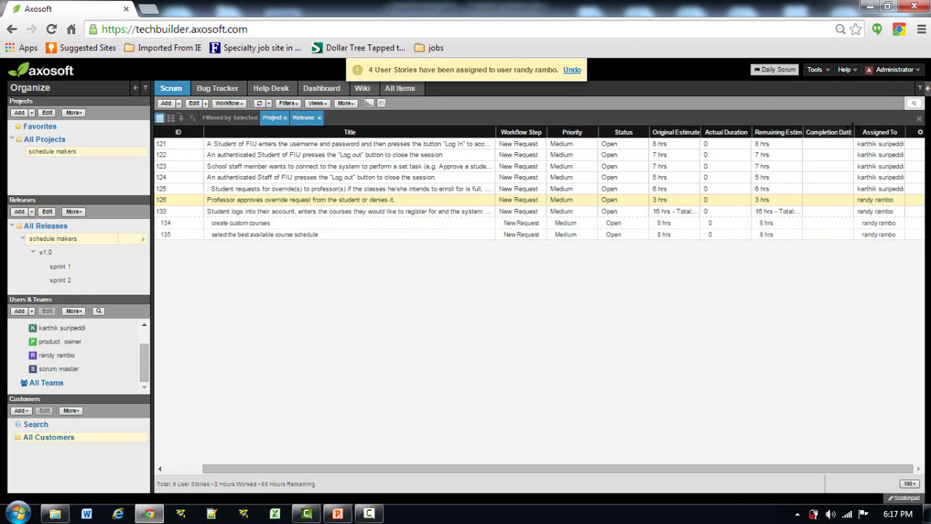
{"action": "mouse_move", "coordinate": [854, 131]}
{"action": "left_mouse_down"}
{"action": "mouse_move", "coordinate": [825, 132]}
{"action": "mouse_move", "coordinate": [860, 132]}
{"action": "left_mouse_up"}
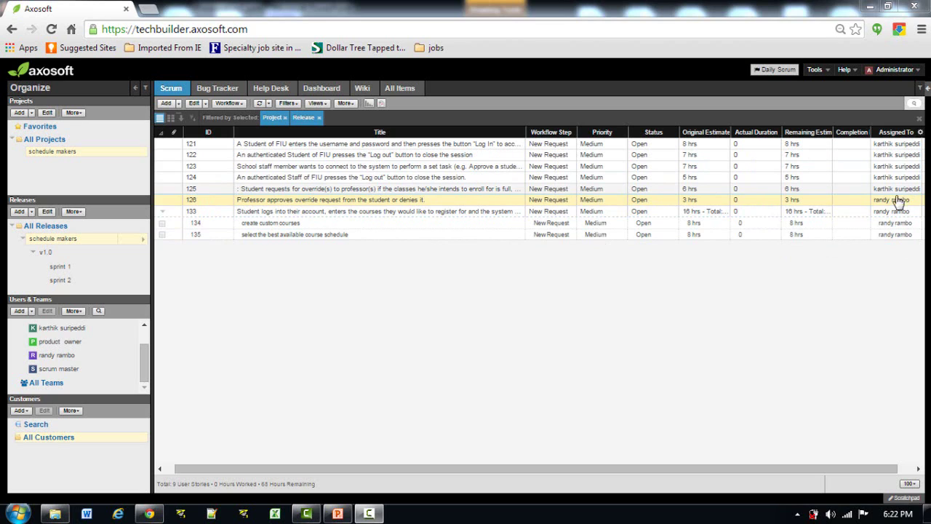
Start adding a new team under All Teams and name it "schedule maker team"
{"action": "left_click", "coordinate": [63, 386]}
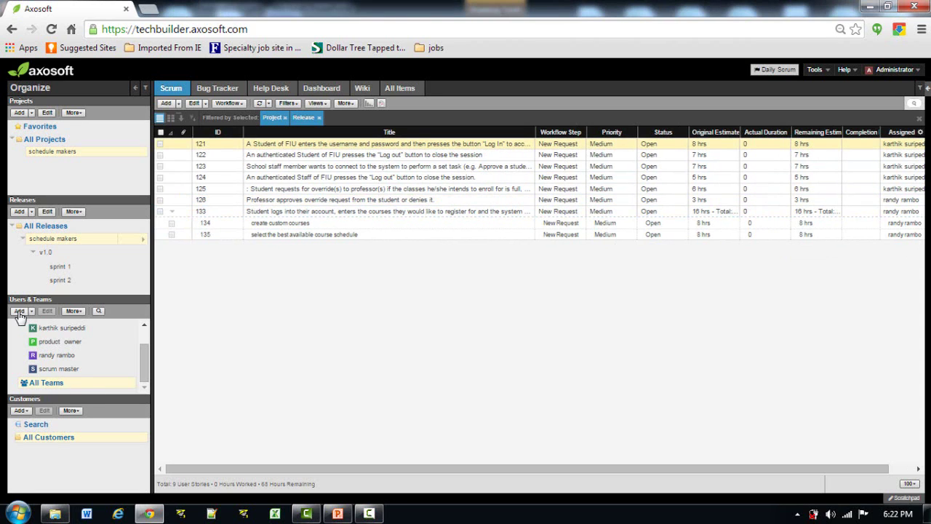
{"action": "right_click", "coordinate": [46, 383]}
{"action": "left_click", "coordinate": [63, 389]}
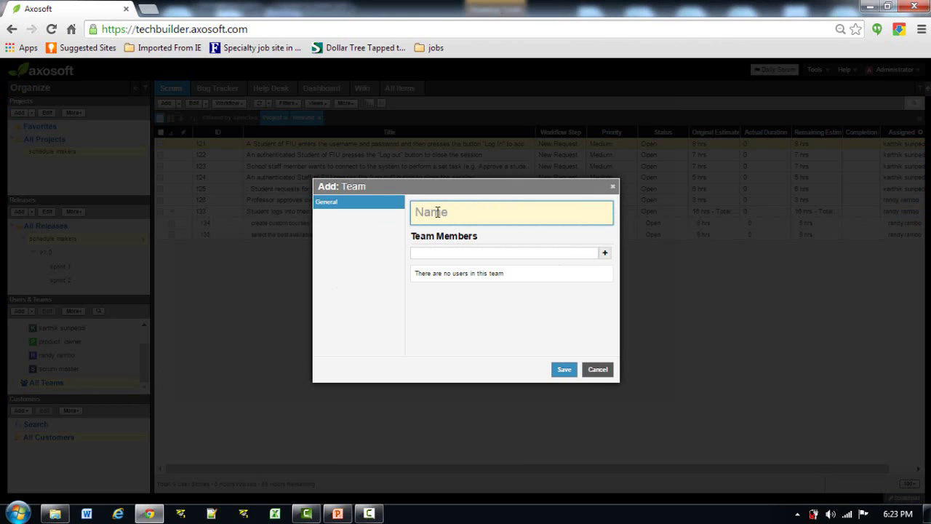
{"action": "type", "text": "schedule maker team"}
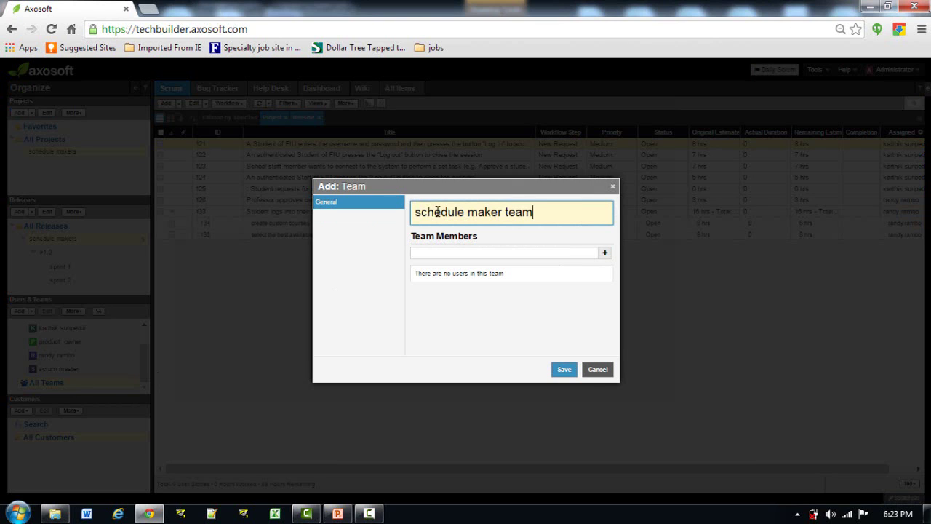
Add the Administrator, both developers, the product owner and the scrum master as members, and save the team
{"action": "left_click", "coordinate": [507, 253]}
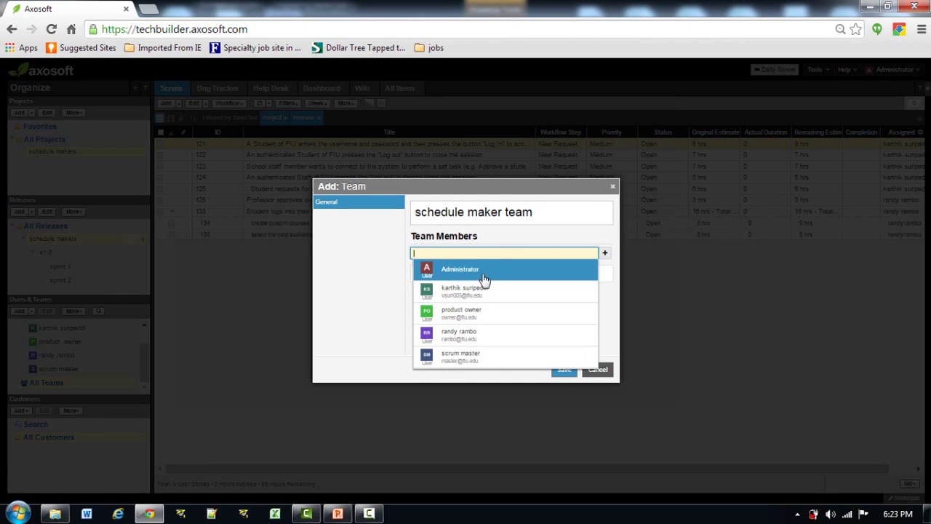
{"action": "left_click", "coordinate": [473, 267]}
{"action": "left_click", "coordinate": [480, 253]}
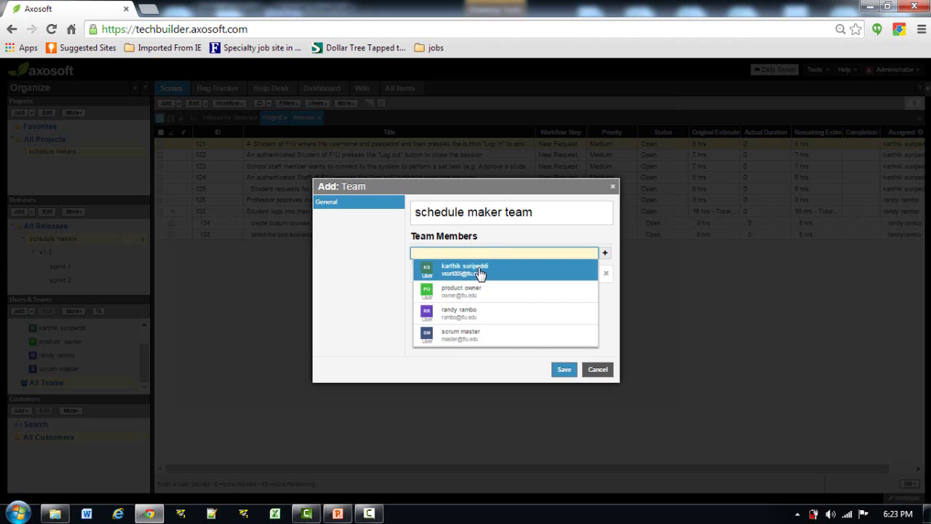
{"action": "left_click", "coordinate": [480, 272]}
{"action": "left_click", "coordinate": [478, 258]}
{"action": "left_click", "coordinate": [474, 274]}
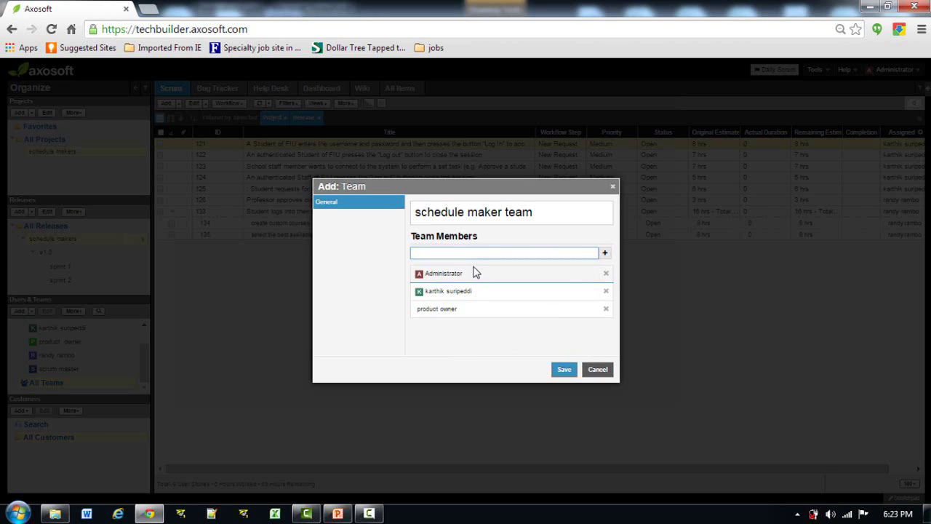
{"action": "left_click", "coordinate": [474, 254]}
{"action": "left_click", "coordinate": [471, 270]}
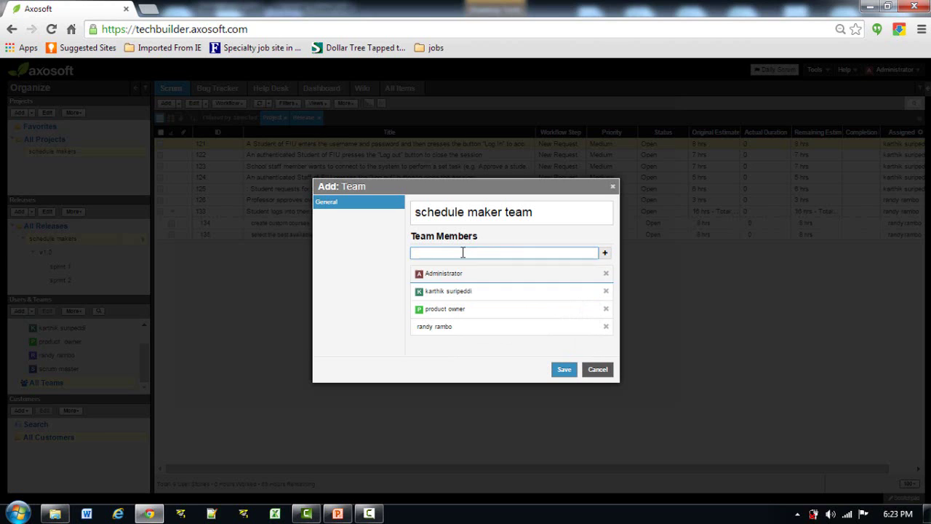
{"action": "left_click", "coordinate": [458, 254]}
{"action": "left_click", "coordinate": [467, 271]}
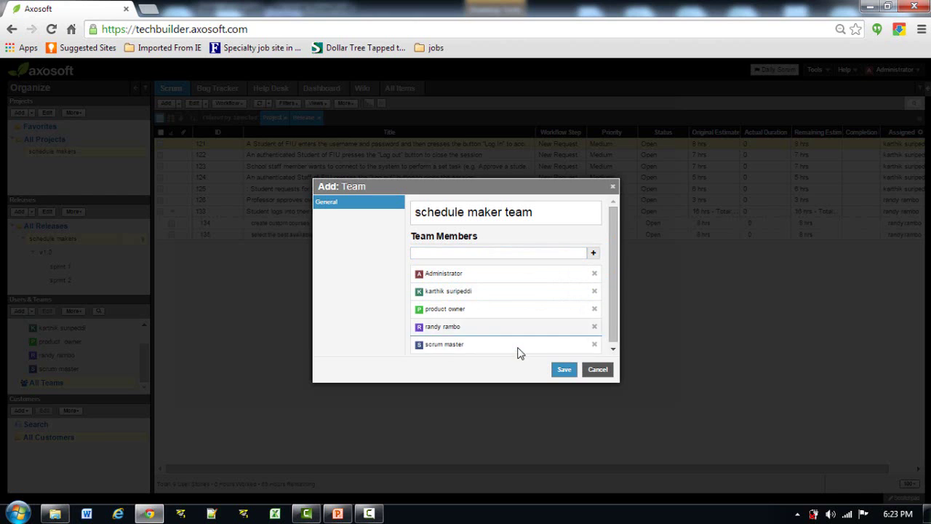
{"action": "left_click", "coordinate": [565, 370]}
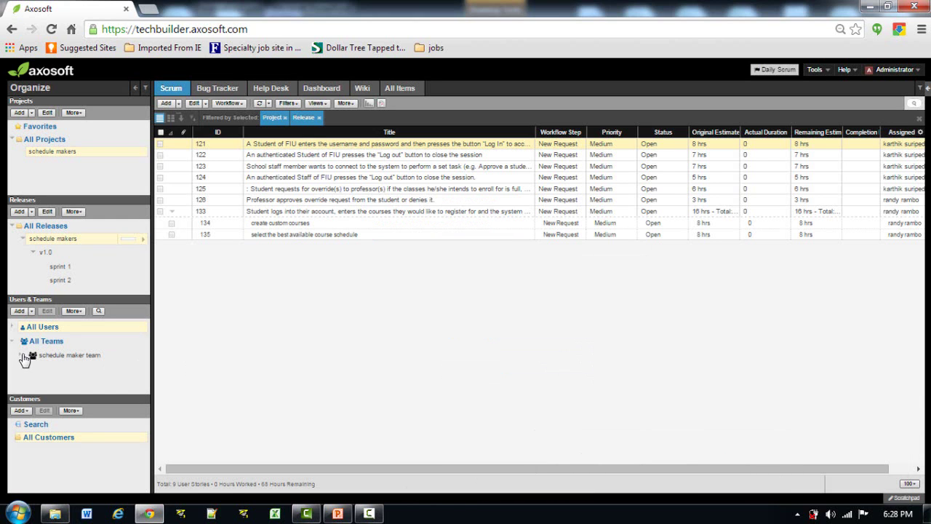
Review the members of the schedule maker team, filter the items by that team, and collapse its member list
{"action": "left_click", "coordinate": [32, 360]}
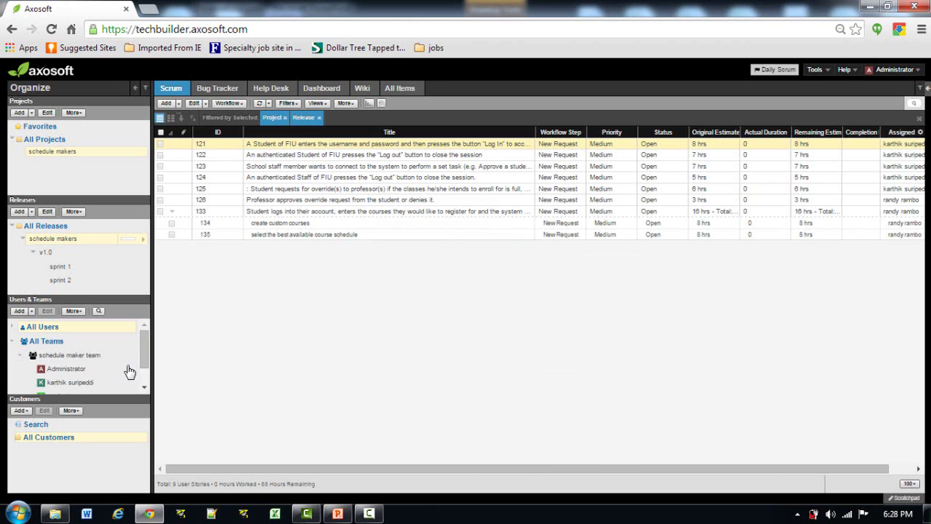
{"action": "left_click_drag", "start_coordinate": [143, 354], "coordinate": [146, 372]}
{"action": "scroll", "coordinate": [146, 368], "scroll_direction": "up", "scroll_amount": 2}
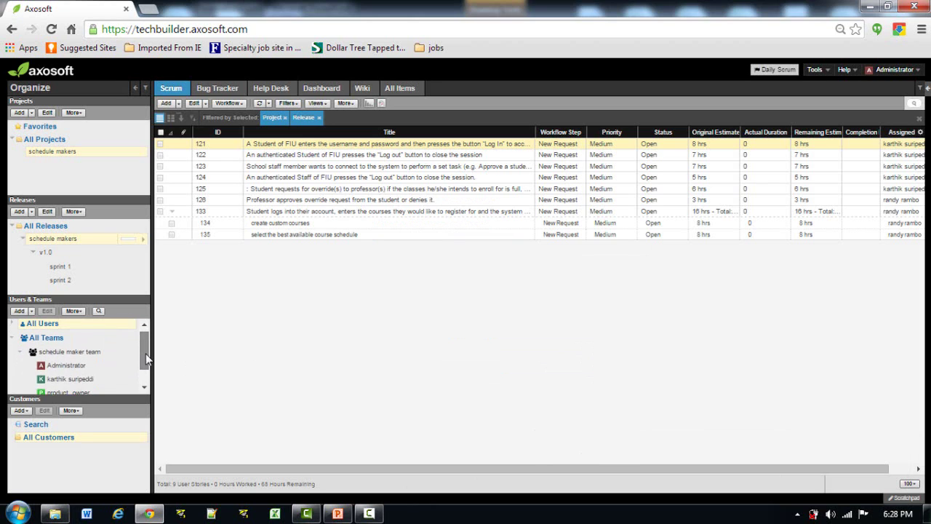
{"action": "left_click", "coordinate": [19, 354]}
{"action": "left_click", "coordinate": [70, 356]}
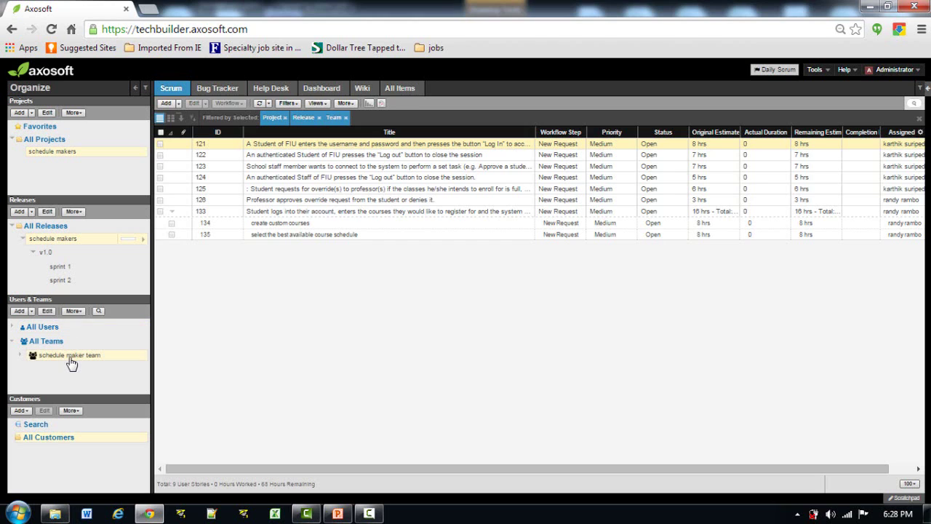
{"action": "left_click", "coordinate": [20, 355]}
{"action": "scroll", "coordinate": [145, 367], "scroll_direction": "down", "scroll_amount": 2}
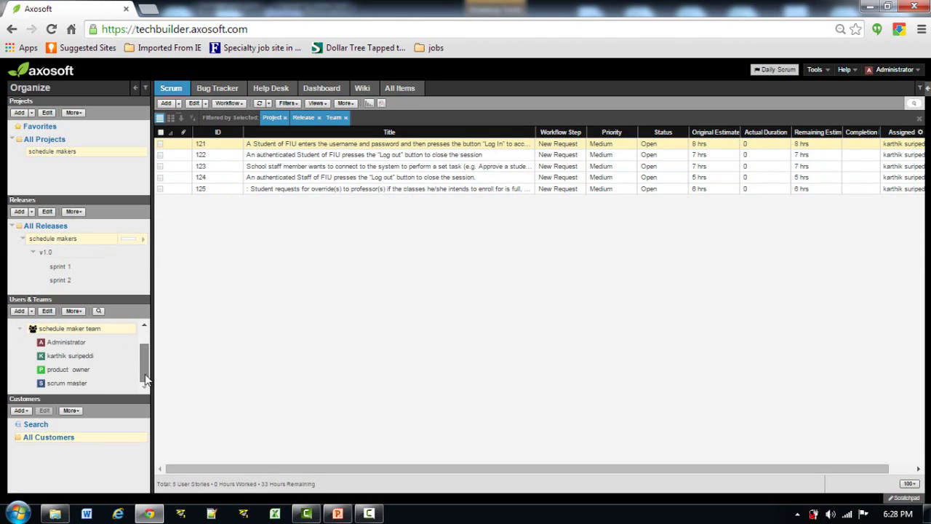
{"action": "scroll", "coordinate": [145, 367], "scroll_direction": "up", "scroll_amount": 2}
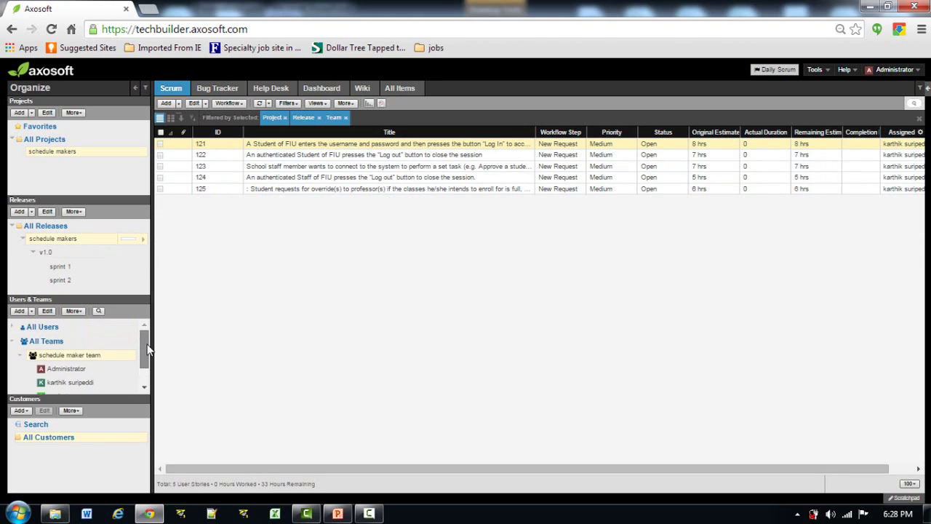
{"action": "left_click", "coordinate": [19, 355]}
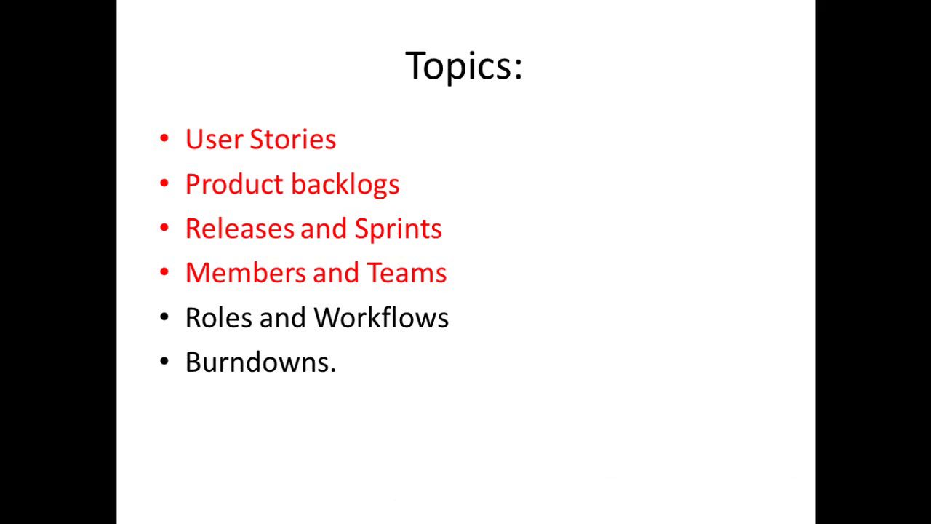
{"action": "key", "text": "Right"}
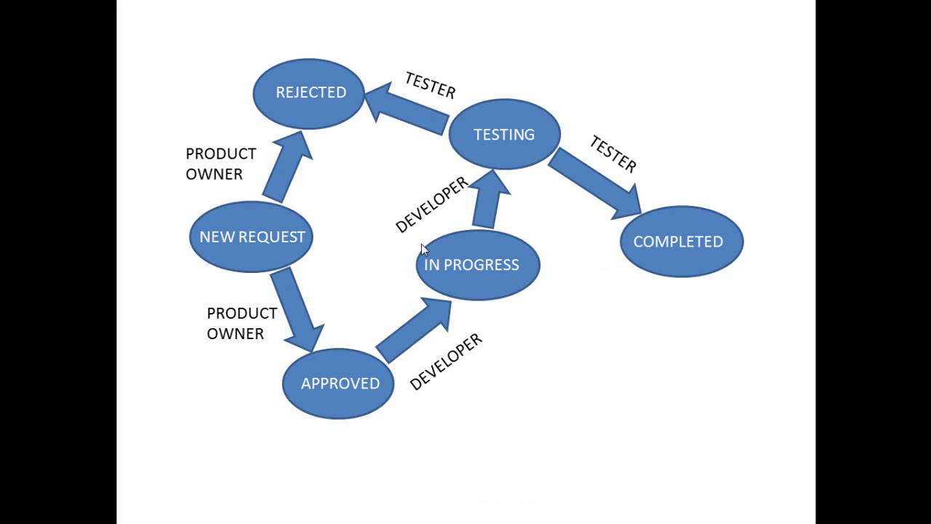
Switch back to Axosoft and open the steps of the Scrum workflow for management
{"action": "key", "text": "alt+Tab"}
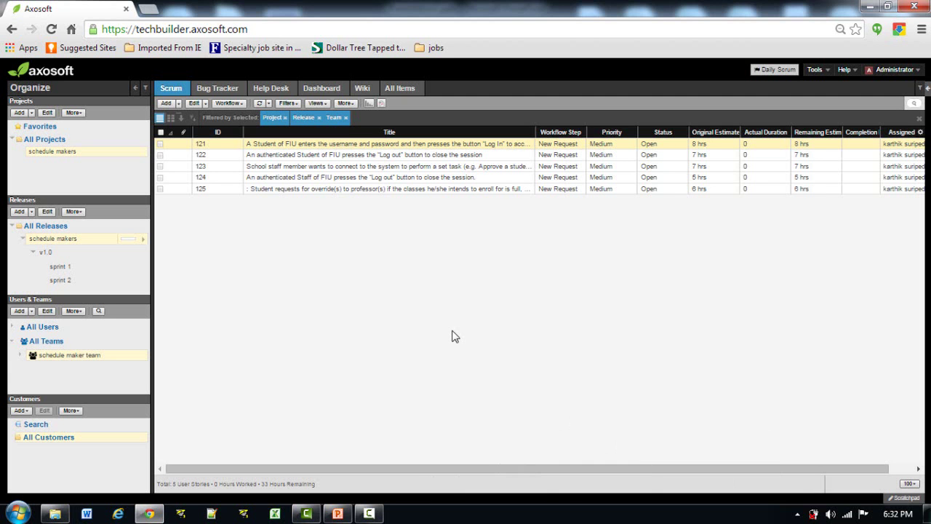
{"action": "left_click", "coordinate": [232, 103]}
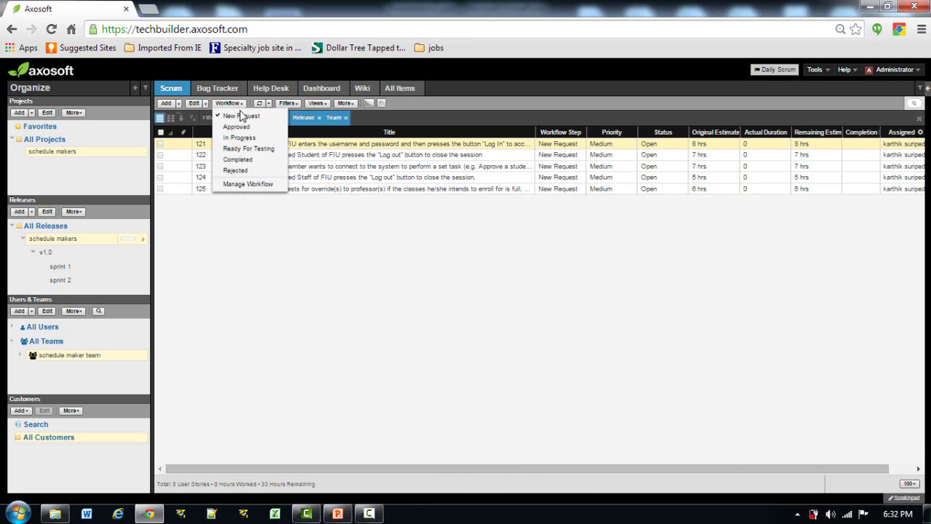
{"action": "left_click", "coordinate": [240, 184]}
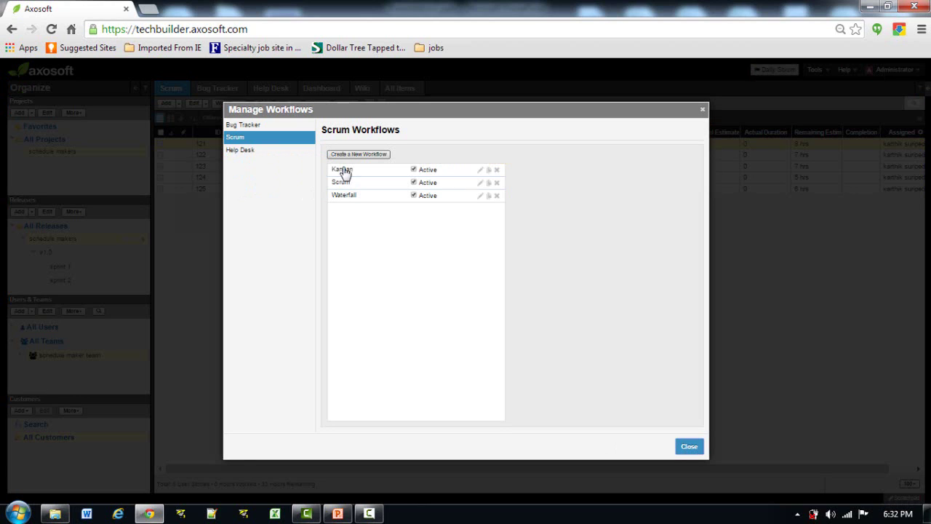
{"action": "left_click", "coordinate": [344, 185]}
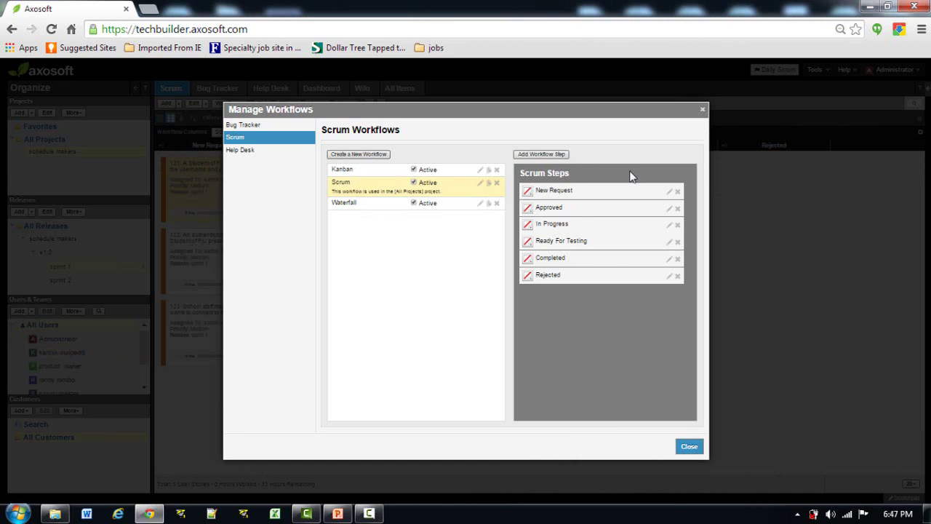
Check the New Request step's roles allowed to move items to Approved and Rejected and its step actions, and save it
{"action": "left_click", "coordinate": [669, 192]}
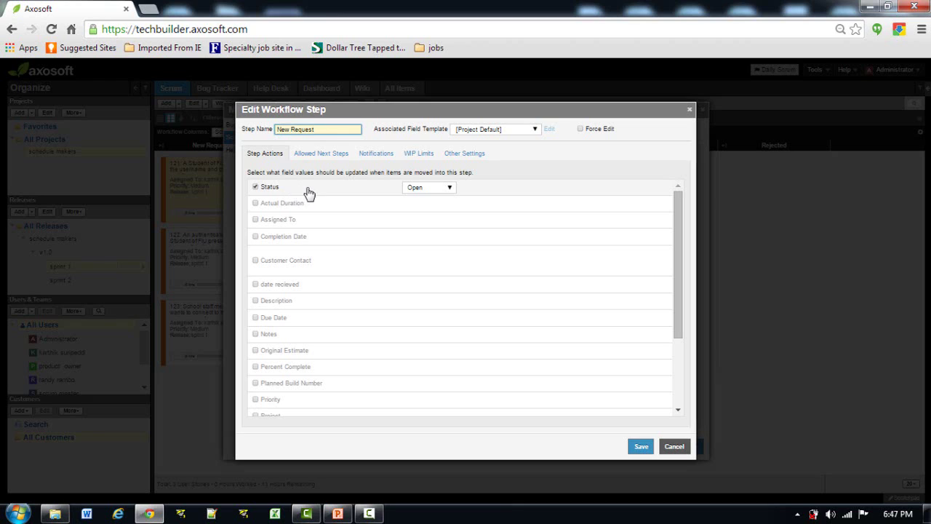
{"action": "left_click", "coordinate": [333, 154]}
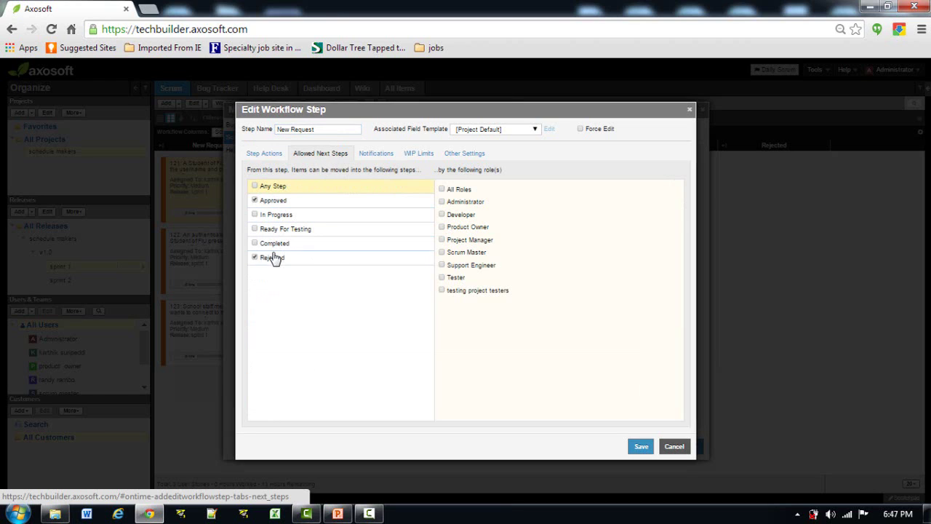
{"action": "left_click", "coordinate": [310, 203]}
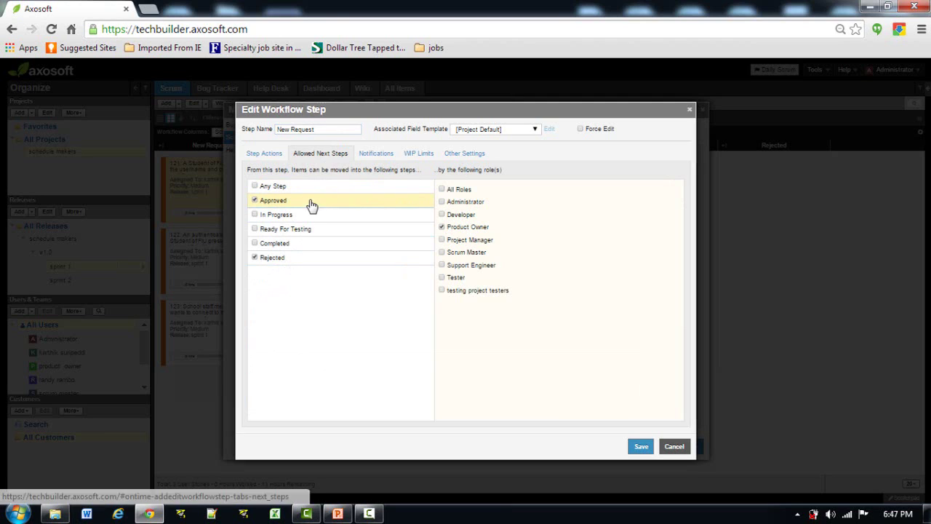
{"action": "left_click", "coordinate": [477, 229]}
{"action": "left_click", "coordinate": [314, 260]}
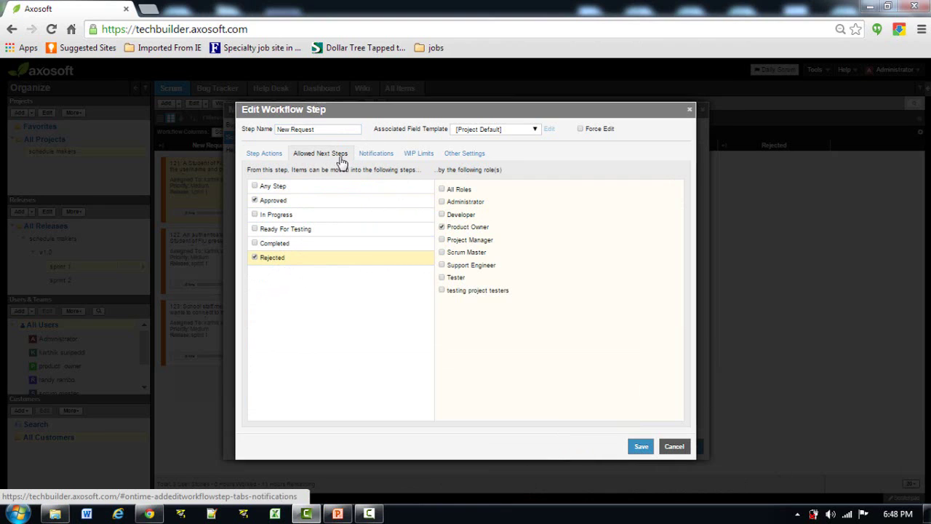
{"action": "left_click", "coordinate": [265, 157]}
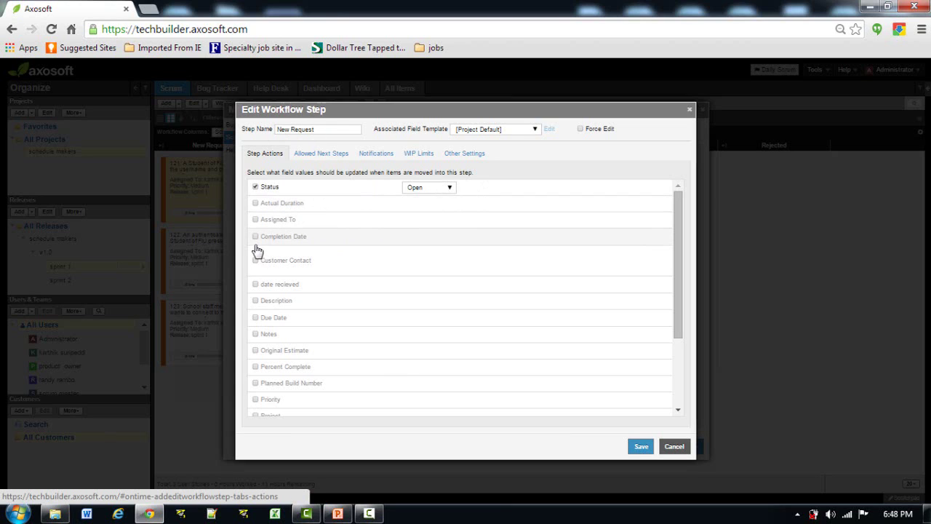
{"action": "left_click", "coordinate": [642, 446]}
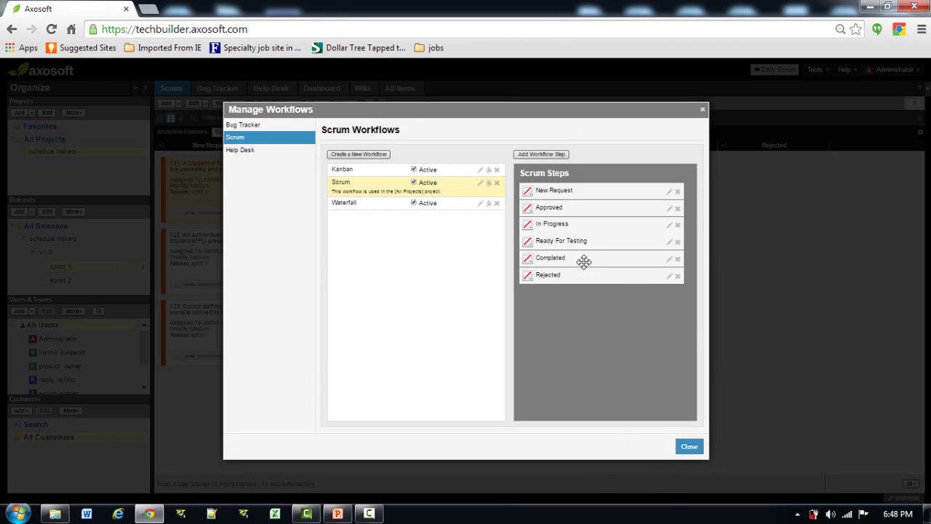
Check the Completed step's field updates and save it, and close the workflow manager with a page reload
{"action": "left_click", "coordinate": [669, 260]}
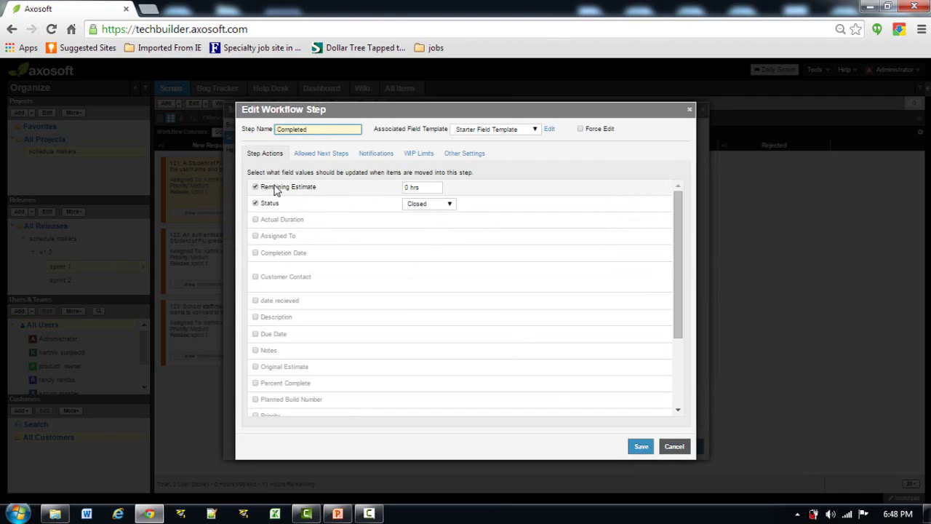
{"action": "left_click", "coordinate": [641, 446]}
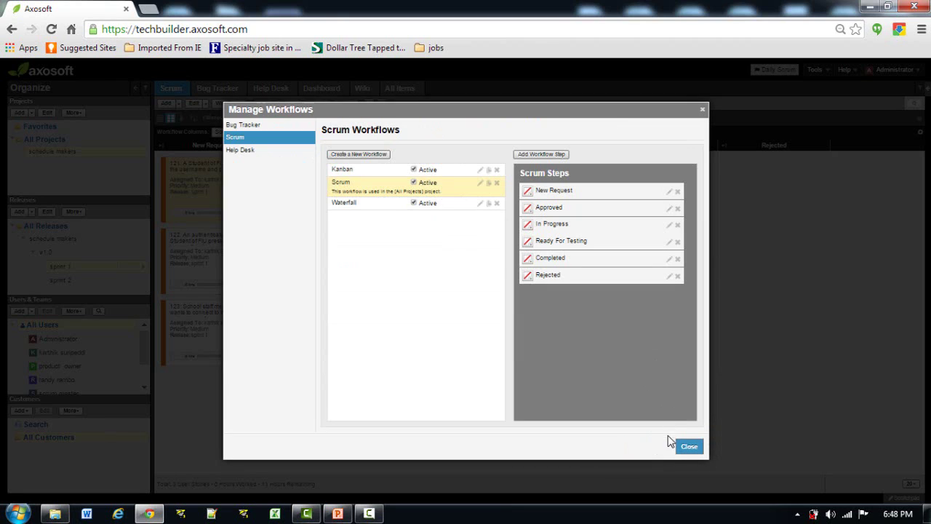
{"action": "left_click", "coordinate": [687, 447]}
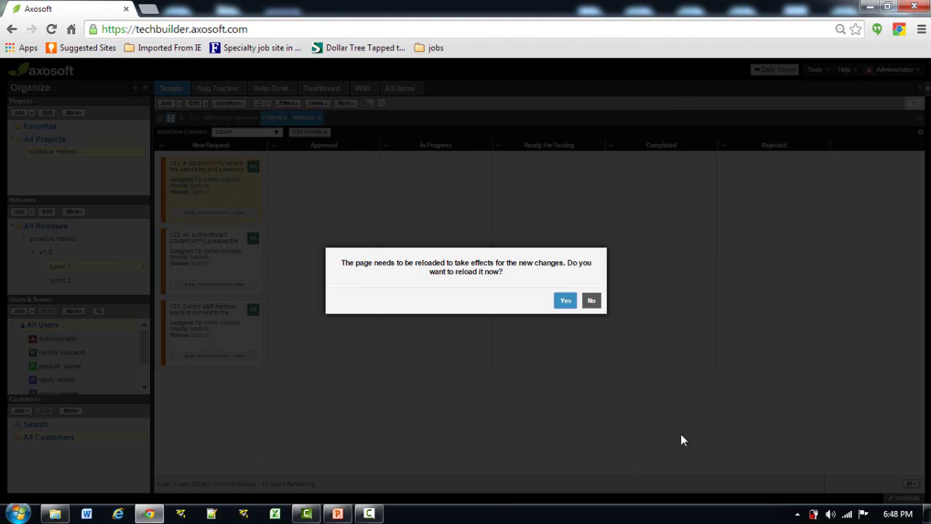
{"action": "left_click", "coordinate": [565, 301]}
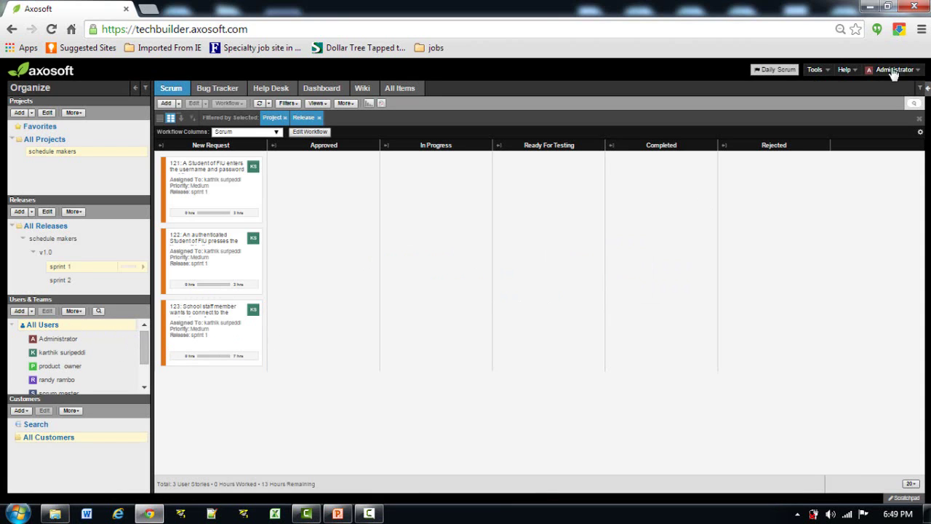
Review the Developer security role's project, administration, report and field-level privileges, and save the role
{"action": "left_click", "coordinate": [818, 70]}
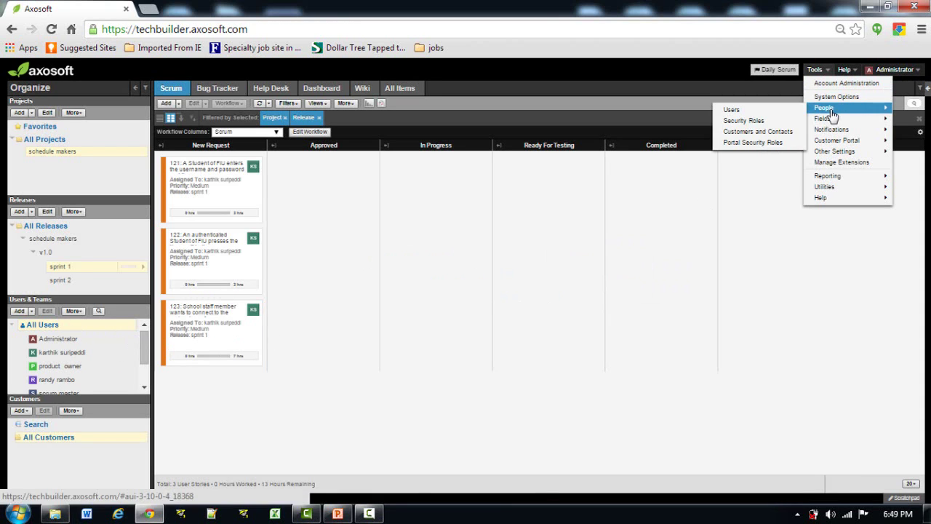
{"action": "left_click", "coordinate": [742, 118]}
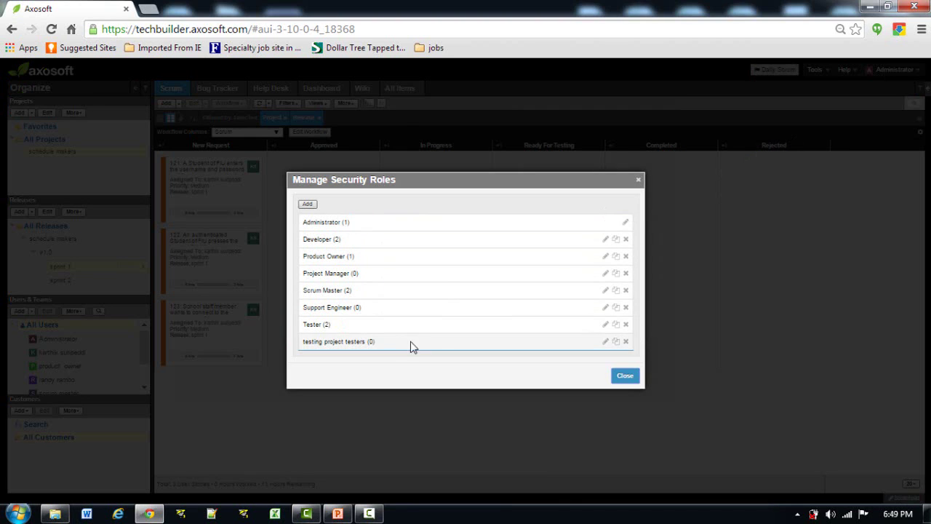
{"action": "left_click", "coordinate": [605, 239]}
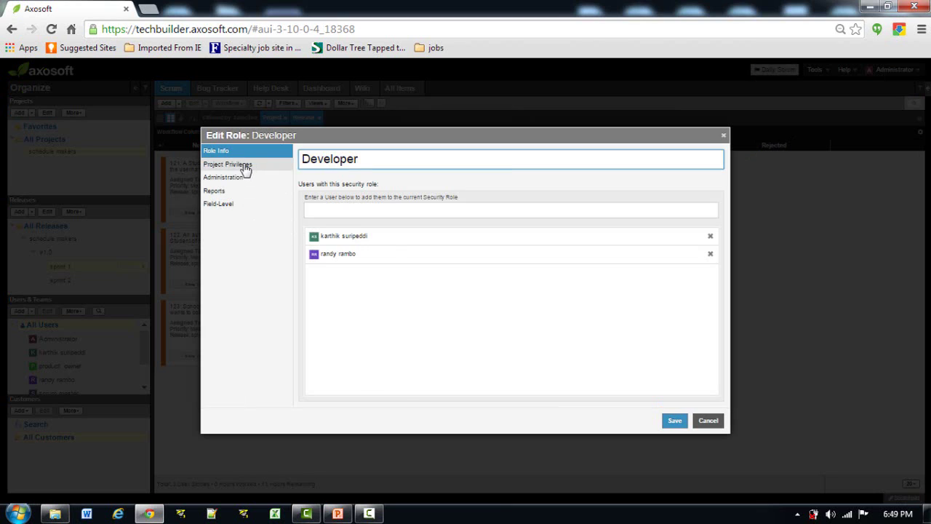
{"action": "left_click", "coordinate": [245, 167]}
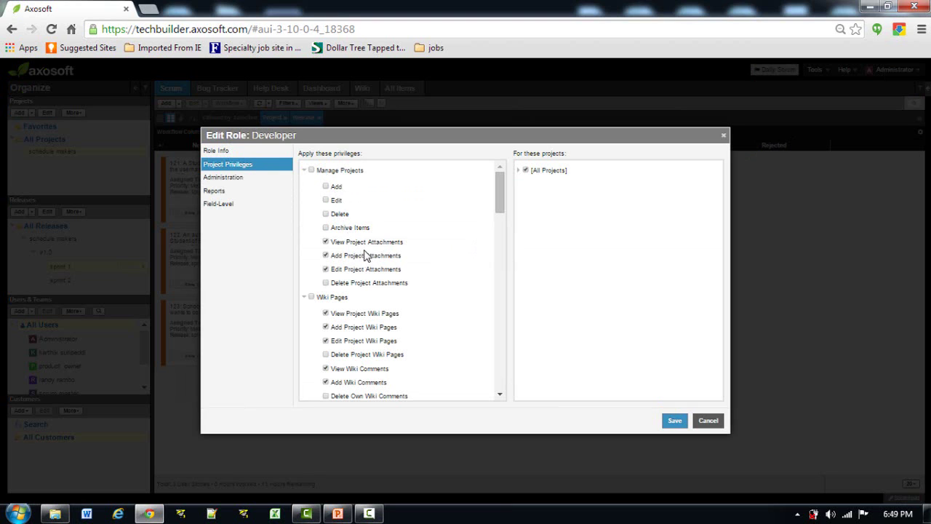
{"action": "mouse_move", "coordinate": [496, 189]}
{"action": "left_mouse_down"}
{"action": "mouse_move", "coordinate": [498, 255]}
{"action": "mouse_move", "coordinate": [498, 181]}
{"action": "left_mouse_up"}
{"action": "left_click", "coordinate": [222, 178]}
{"action": "left_click", "coordinate": [225, 190]}
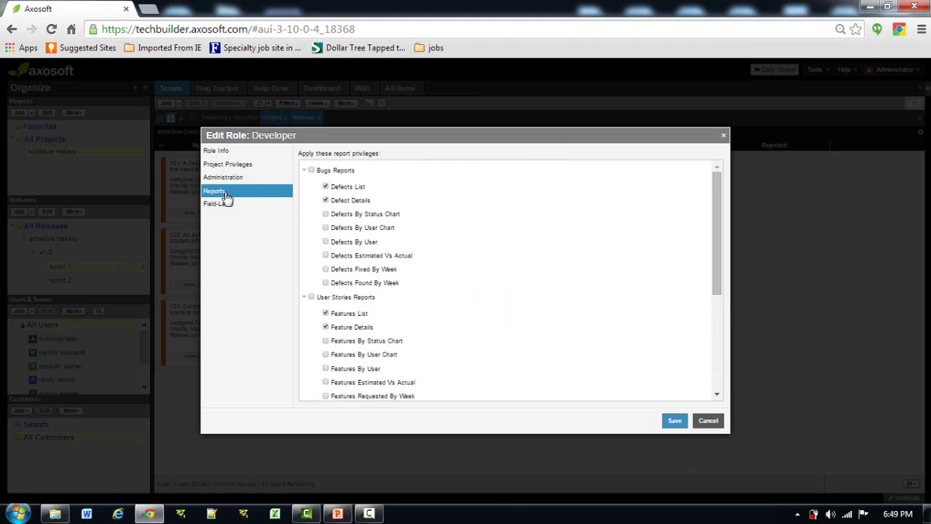
{"action": "left_click", "coordinate": [229, 204]}
{"action": "left_click", "coordinate": [675, 421]}
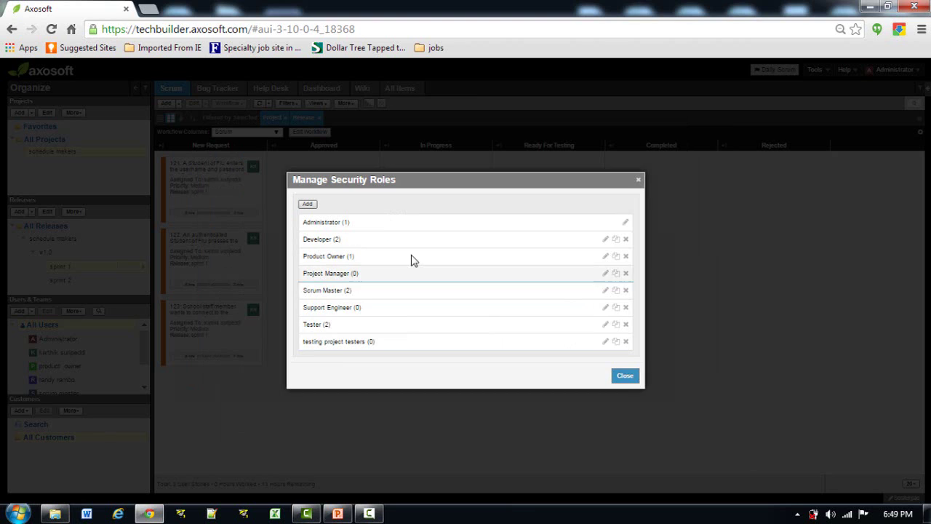
Check the form for adding a security role and the "testing project testers" role, cancelling both, and close the roles manager
{"action": "left_click", "coordinate": [309, 204]}
{"action": "left_click", "coordinate": [711, 422]}
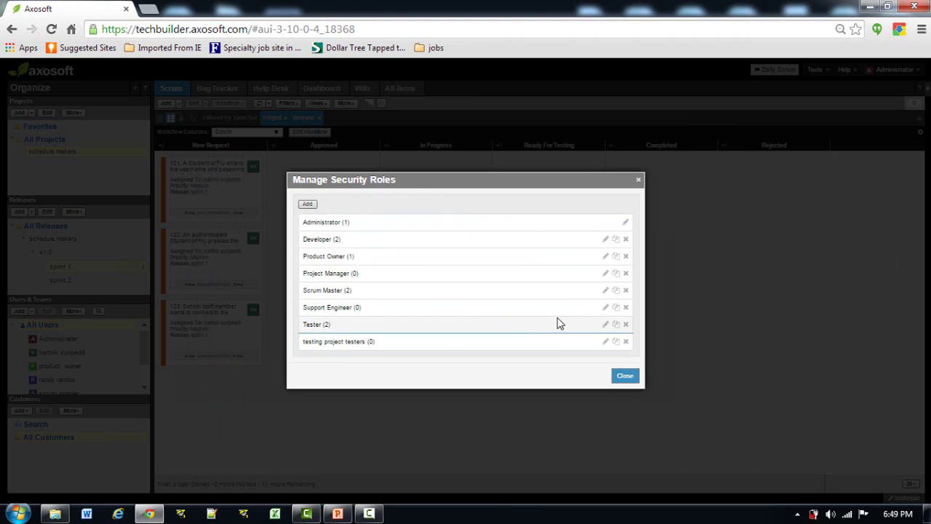
{"action": "left_click", "coordinate": [605, 343]}
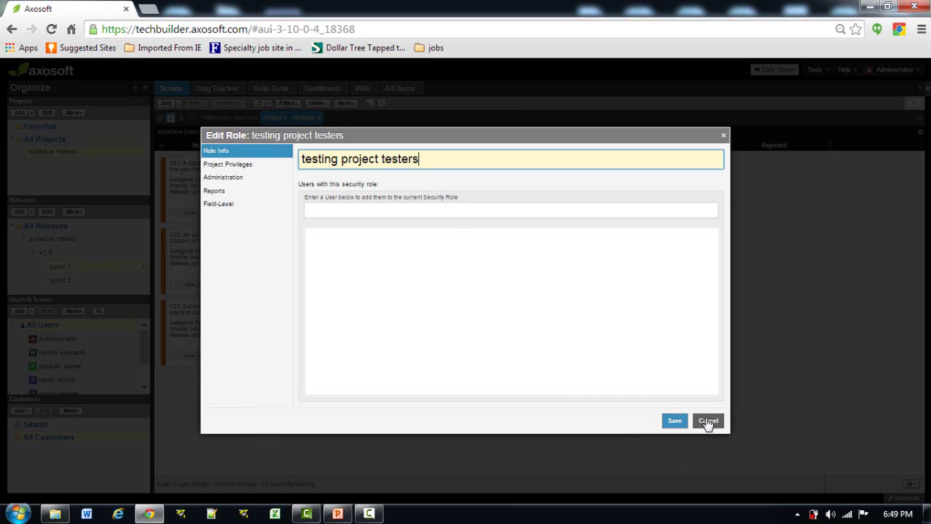
{"action": "left_click", "coordinate": [709, 422]}
{"action": "left_click", "coordinate": [626, 378]}
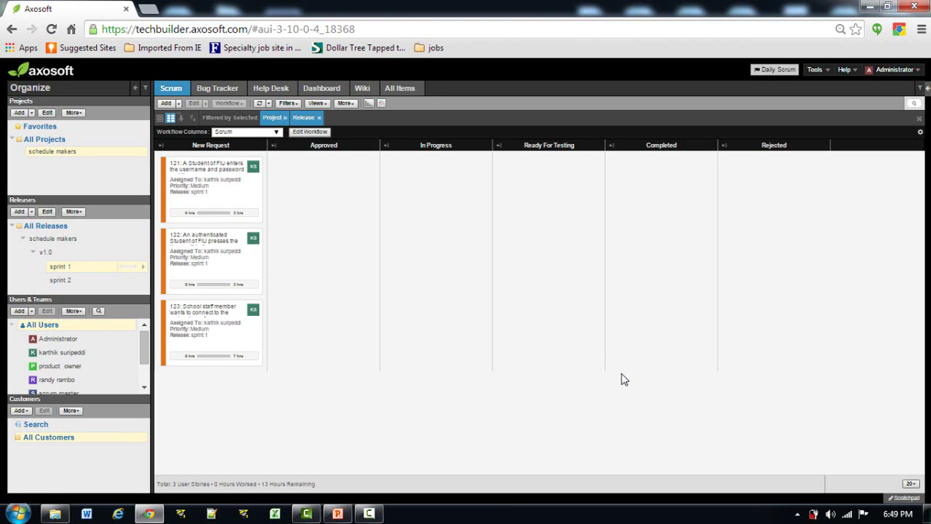
Check the fields of the blank user story form and the "date recieved" custom field for user stories, without changing either
{"action": "left_click", "coordinate": [166, 103]}
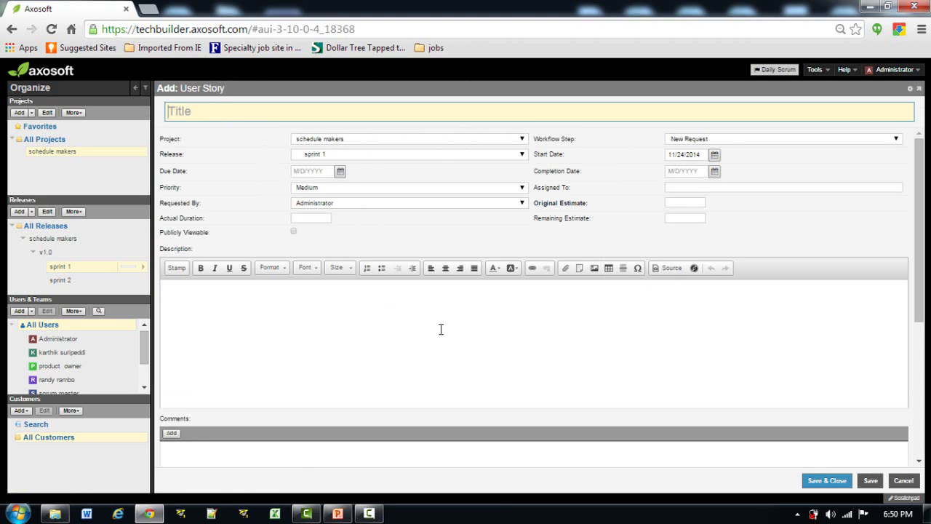
{"action": "left_click", "coordinate": [901, 480]}
{"action": "left_click", "coordinate": [822, 70]}
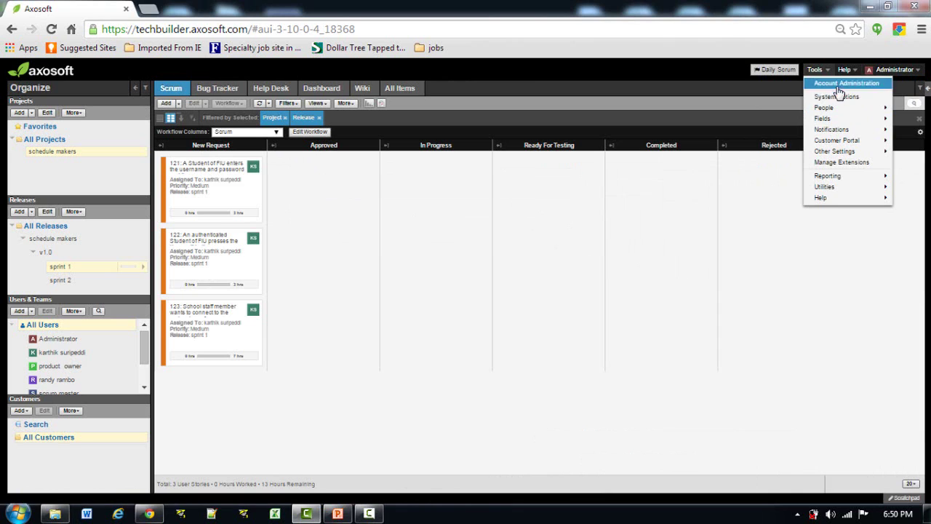
{"action": "mouse_move", "coordinate": [835, 120]}
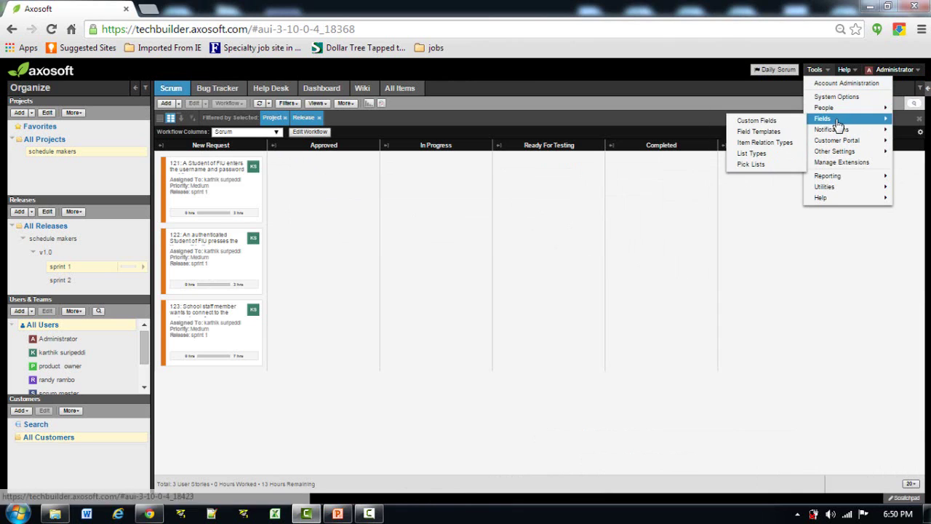
{"action": "left_click", "coordinate": [764, 123]}
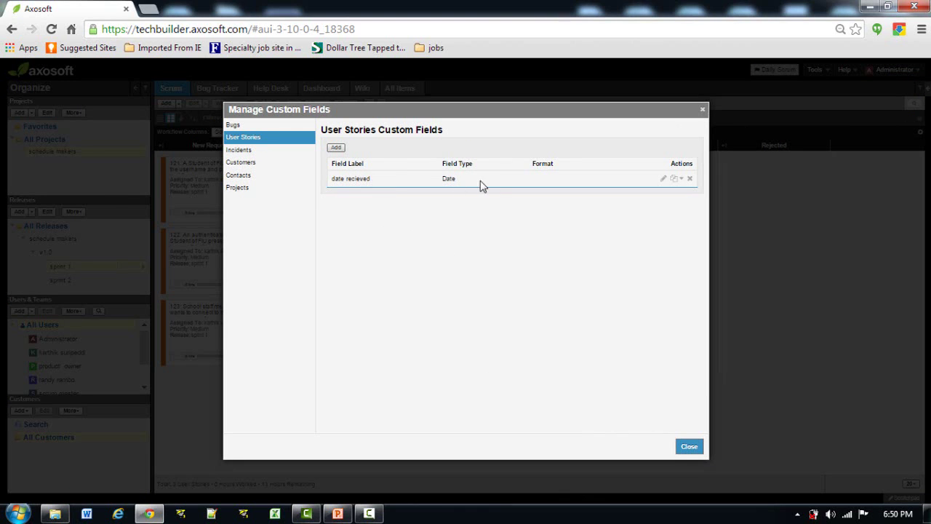
{"action": "left_click", "coordinate": [664, 179]}
{"action": "left_click", "coordinate": [556, 339]}
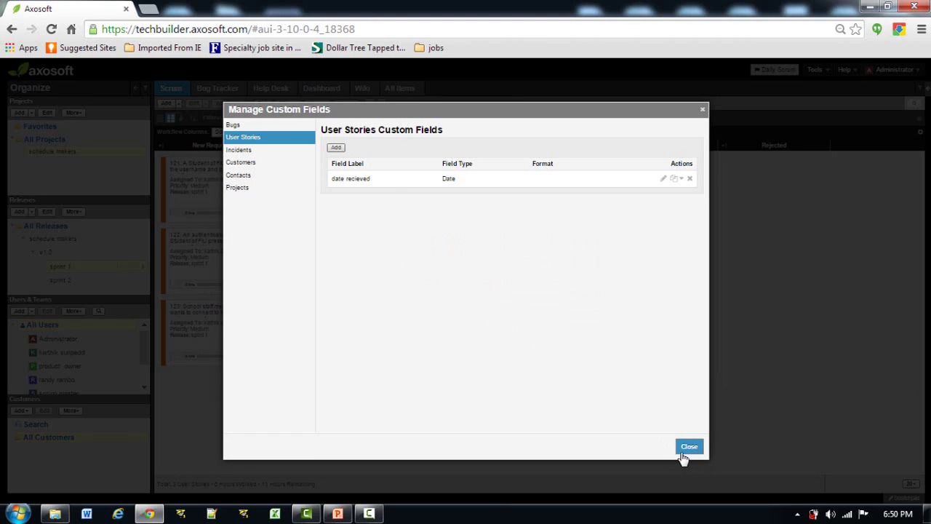
{"action": "left_click", "coordinate": [687, 449]}
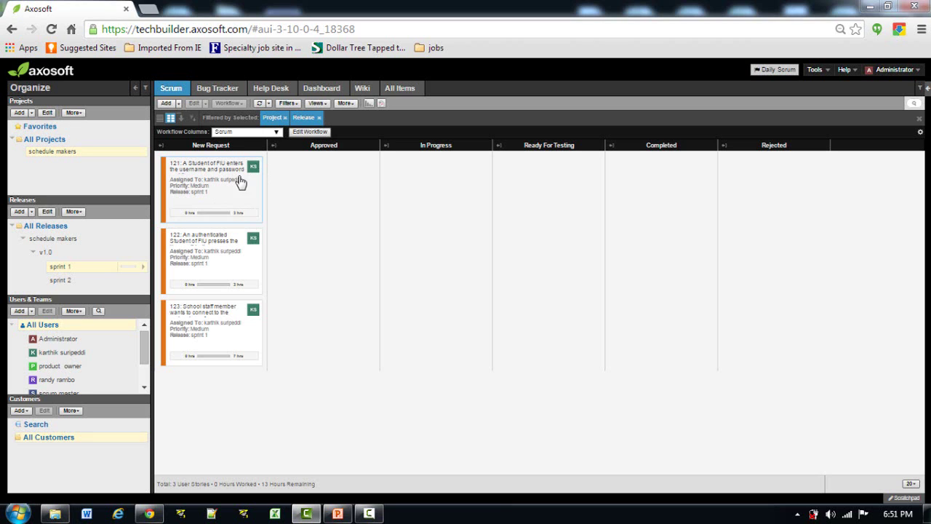
Select user story 121 on the board and log out of the Administrator account
{"action": "left_click_drag", "start_coordinate": [202, 186], "coordinate": [175, 173]}
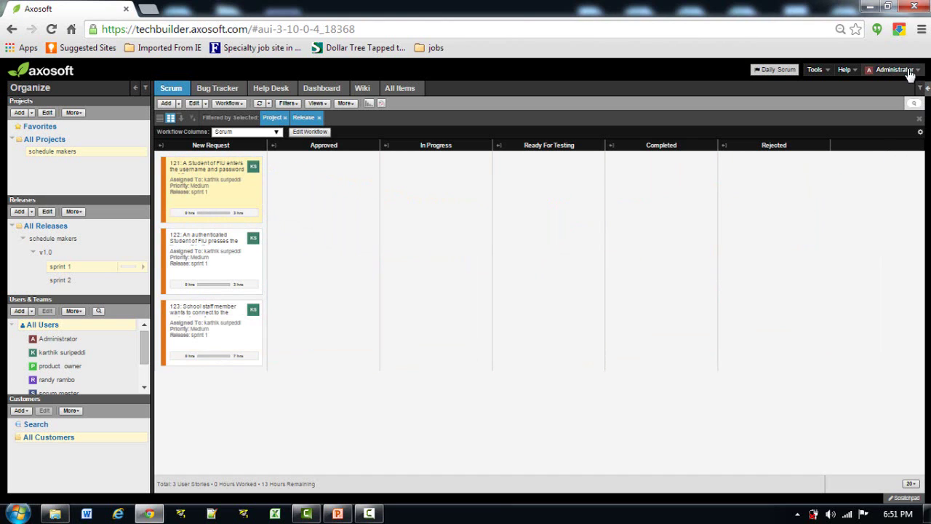
{"action": "left_click", "coordinate": [893, 69]}
{"action": "left_click", "coordinate": [889, 111]}
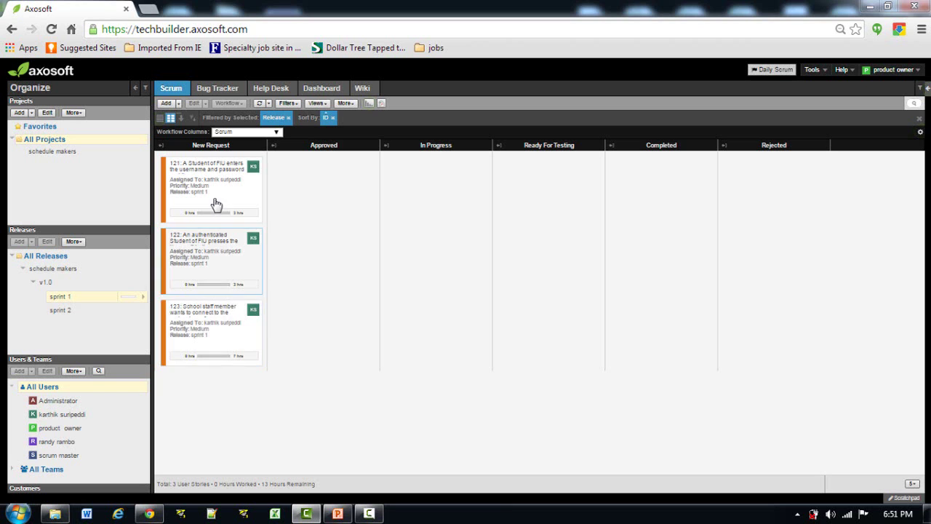
As product owner, move user stories 121 and 122 from New Request to Approved and story 123 to Rejected
{"action": "left_click_drag", "start_coordinate": [214, 204], "coordinate": [364, 166]}
{"action": "left_click_drag", "start_coordinate": [211, 193], "coordinate": [314, 253]}
{"action": "left_click_drag", "start_coordinate": [211, 189], "coordinate": [749, 186]}
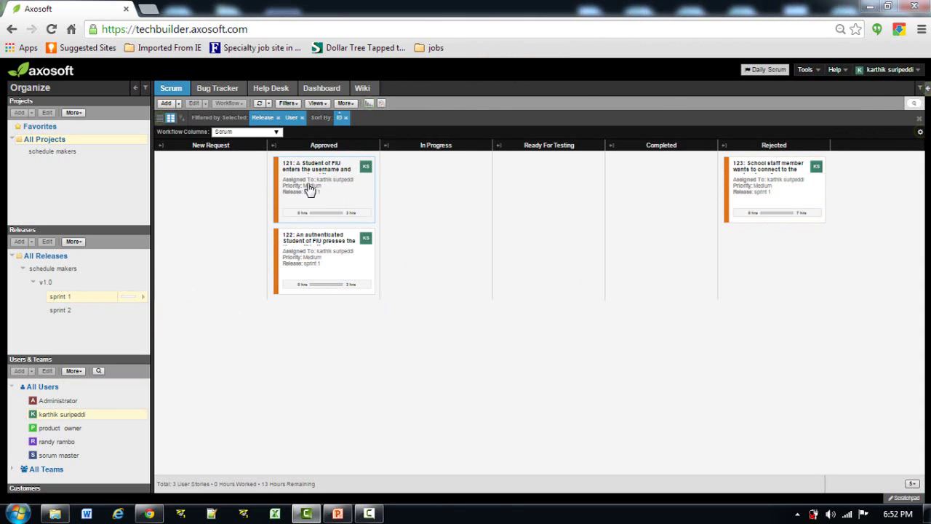
Move user story 121 from Approved to In Progress and log 1 hr of work on it
{"action": "left_click_drag", "start_coordinate": [309, 183], "coordinate": [436, 178]}
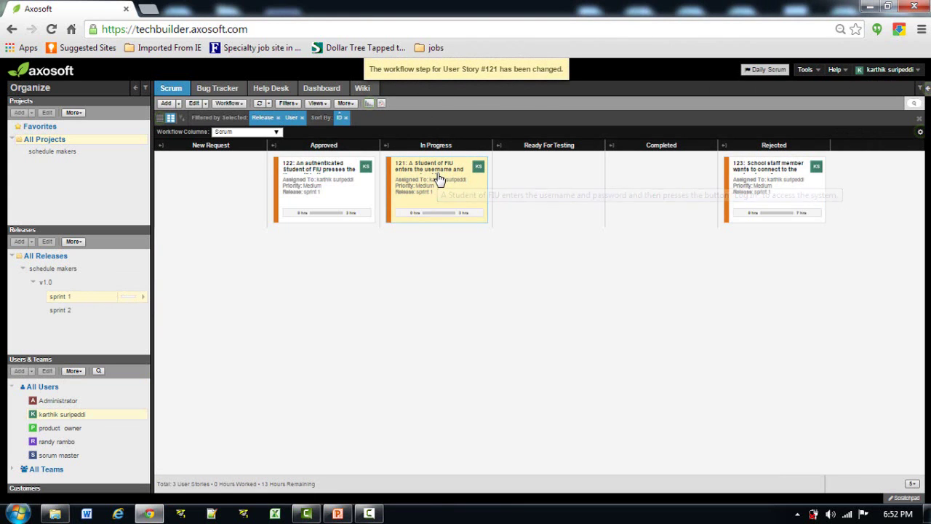
{"action": "right_click", "coordinate": [438, 179]}
{"action": "left_click", "coordinate": [471, 255]}
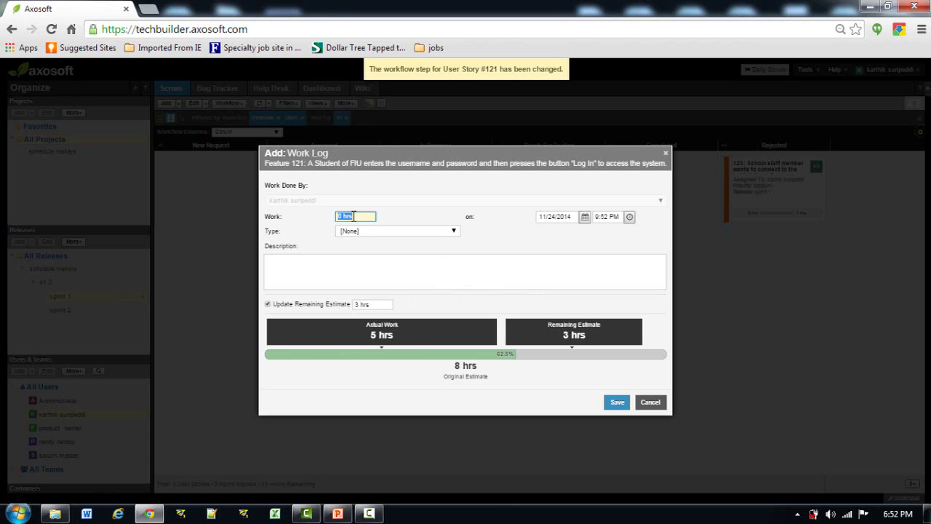
{"action": "key", "text": "BackSpace"}
{"action": "type", "text": "1"}
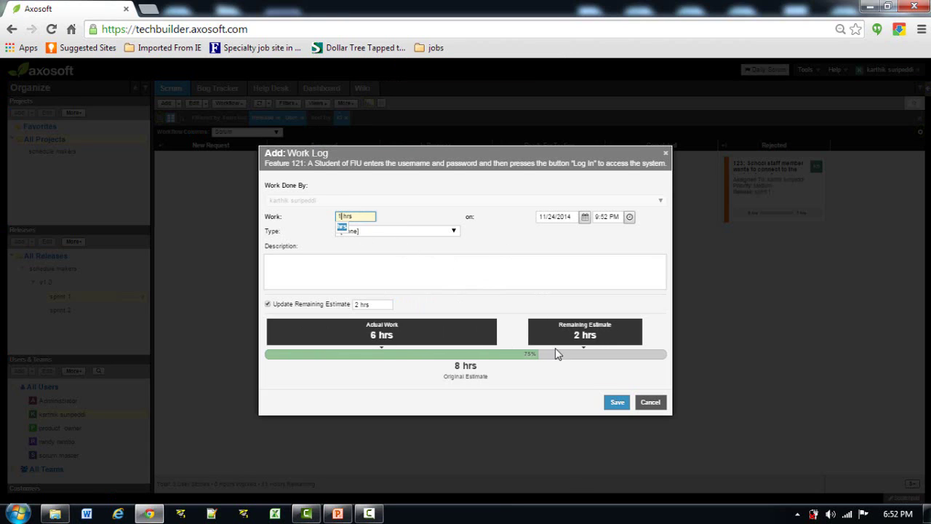
{"action": "left_click", "coordinate": [617, 402]}
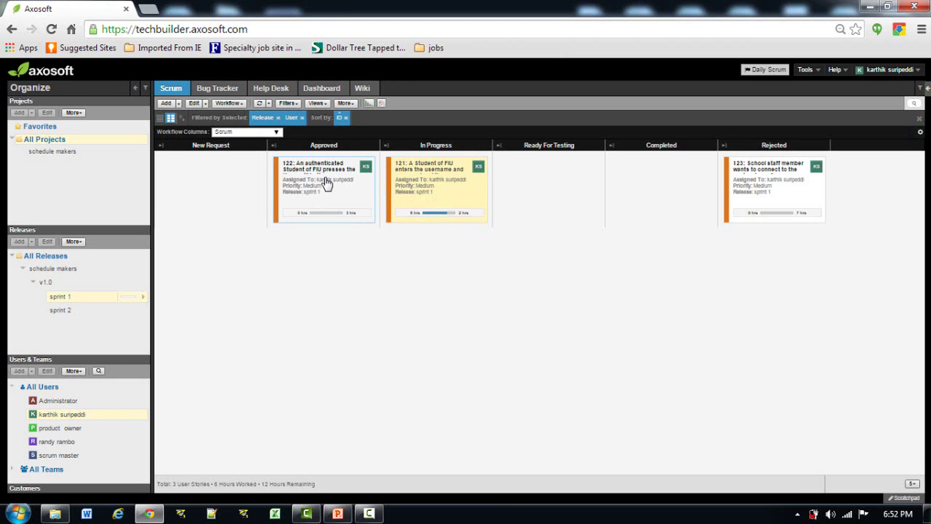
Move user story 122 from Approved to In Progress and save a 1 hr work log with no type for it
{"action": "left_click_drag", "start_coordinate": [326, 182], "coordinate": [443, 170]}
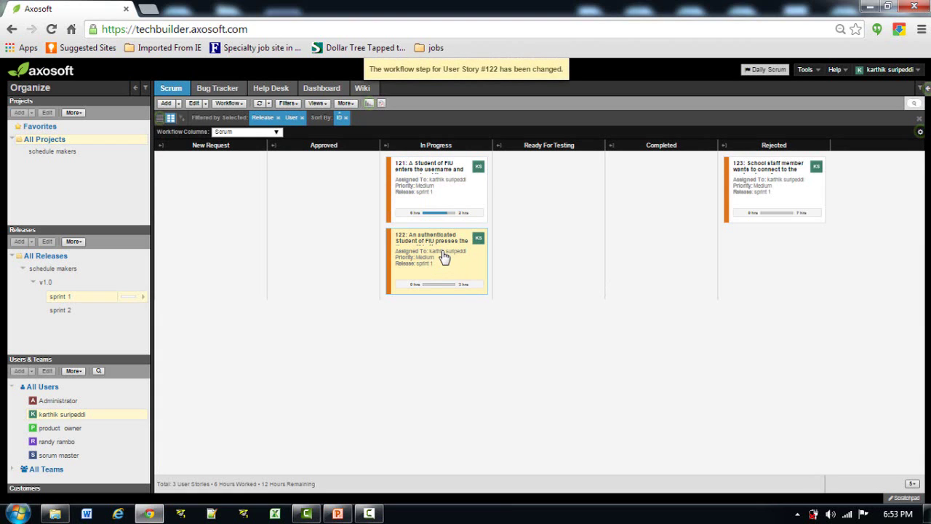
{"action": "right_click", "coordinate": [453, 254]}
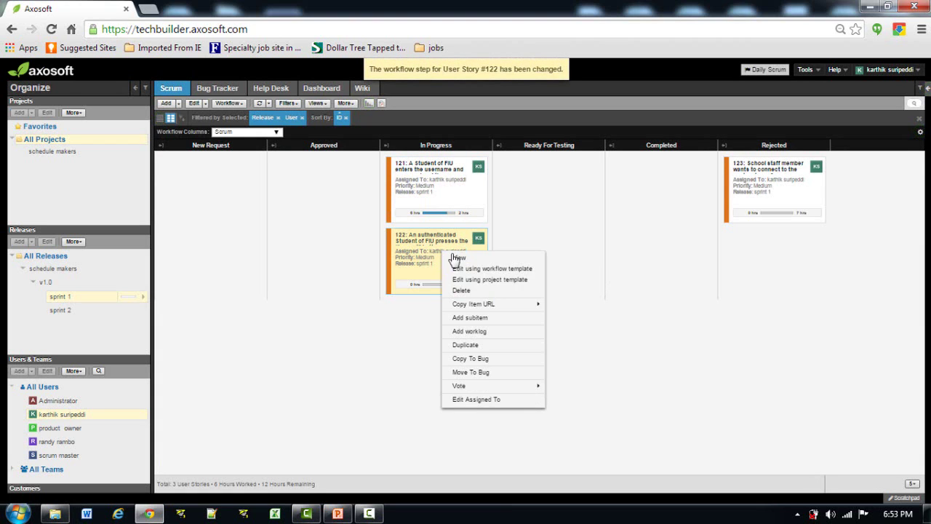
{"action": "left_click", "coordinate": [480, 331]}
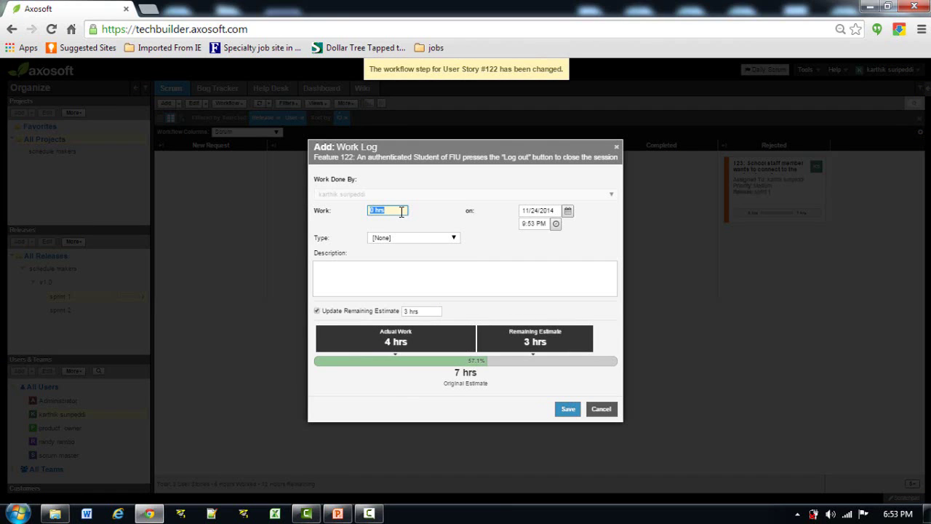
{"action": "left_click", "coordinate": [386, 234]}
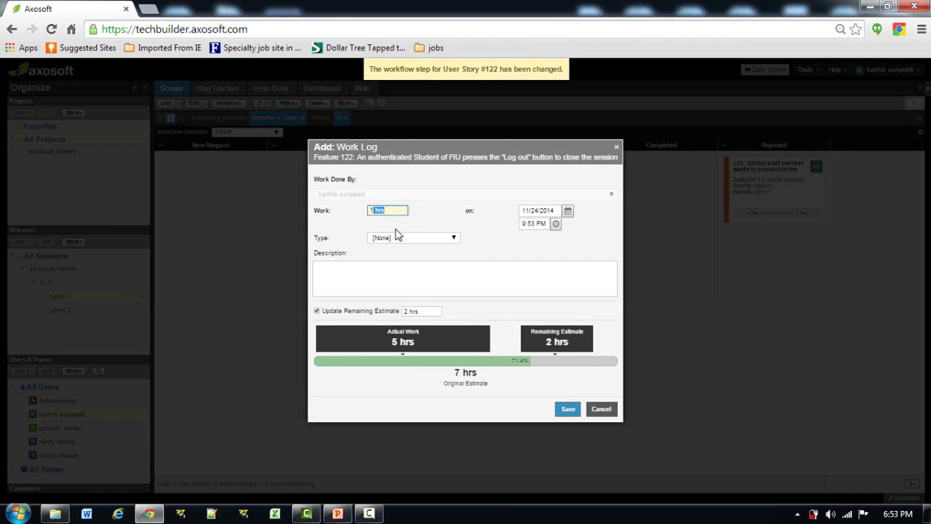
{"action": "left_click", "coordinate": [450, 237]}
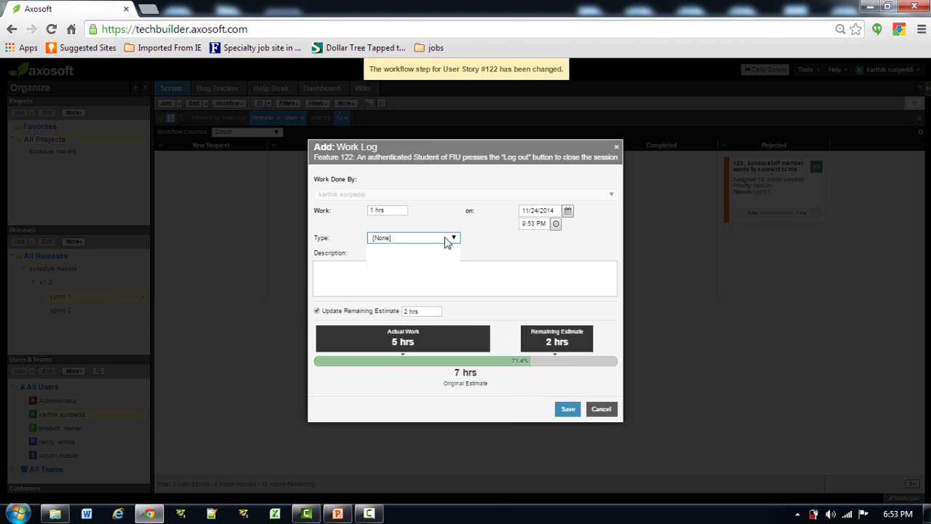
{"action": "left_click", "coordinate": [444, 236]}
{"action": "left_click", "coordinate": [567, 410]}
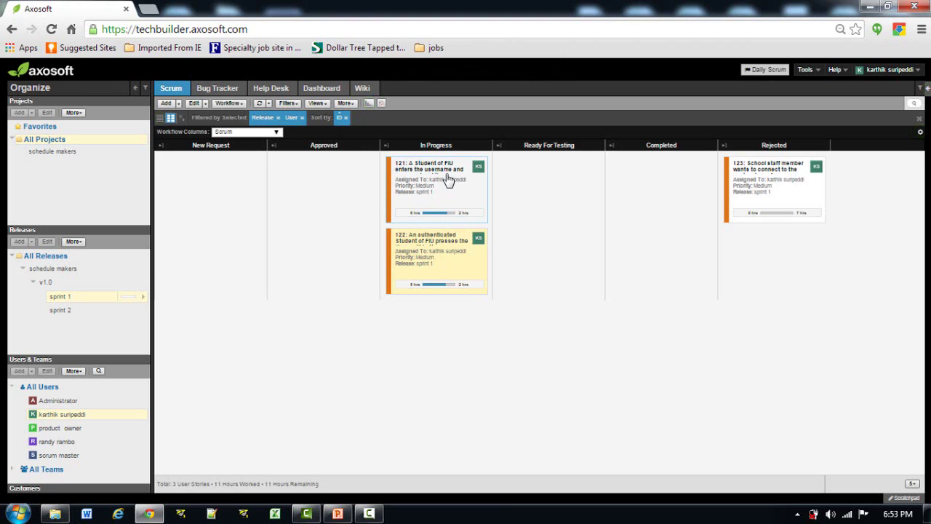
Move user stories 121 and 122 to Ready For Testing and log 2 hrs of work on story 121
{"action": "left_click_drag", "start_coordinate": [440, 198], "coordinate": [553, 189]}
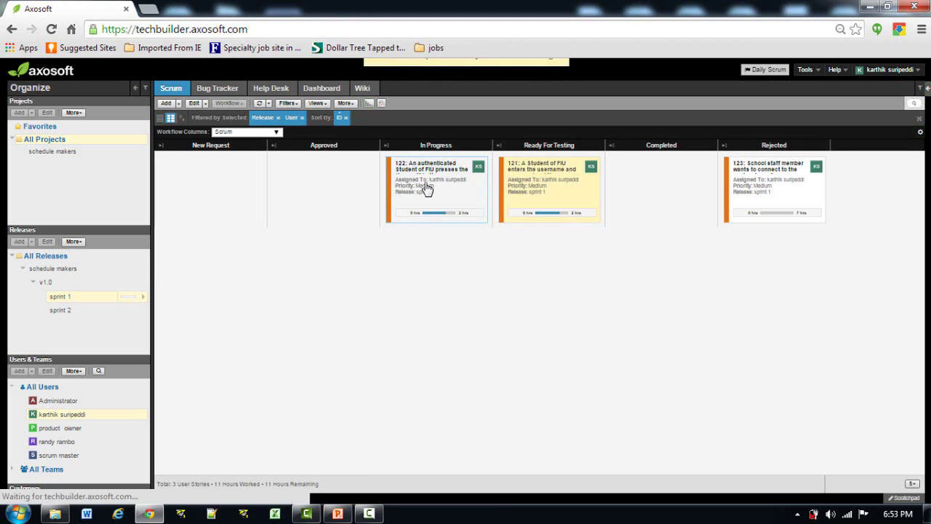
{"action": "left_click_drag", "start_coordinate": [480, 189], "coordinate": [548, 221]}
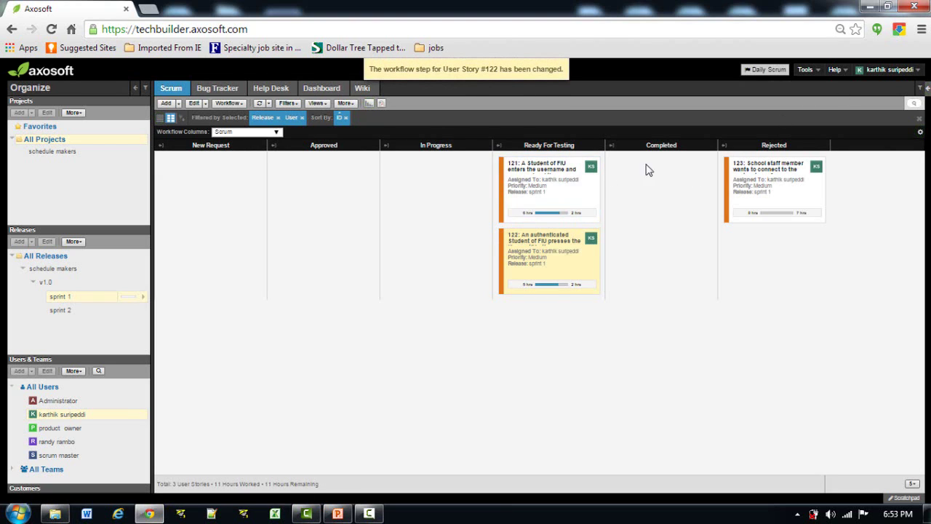
{"action": "right_click", "coordinate": [557, 188]}
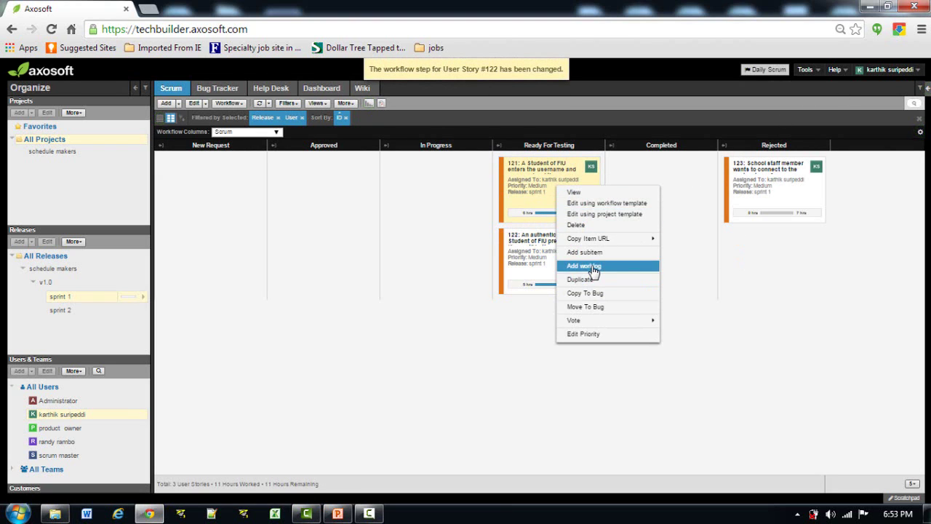
{"action": "left_click", "coordinate": [596, 266]}
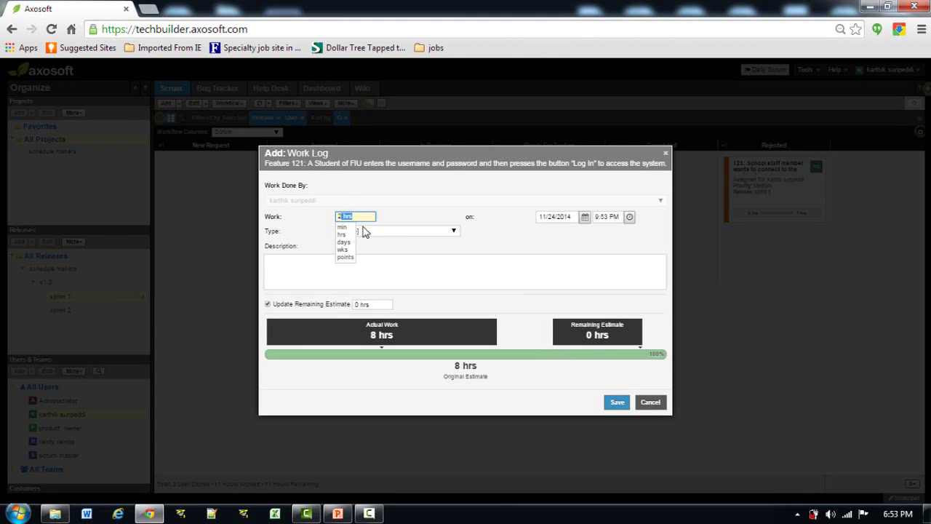
{"action": "left_click", "coordinate": [618, 402]}
Add a 2 hrs work log to user story 122 in the Ready For Testing column
{"action": "left_click", "coordinate": [551, 266]}
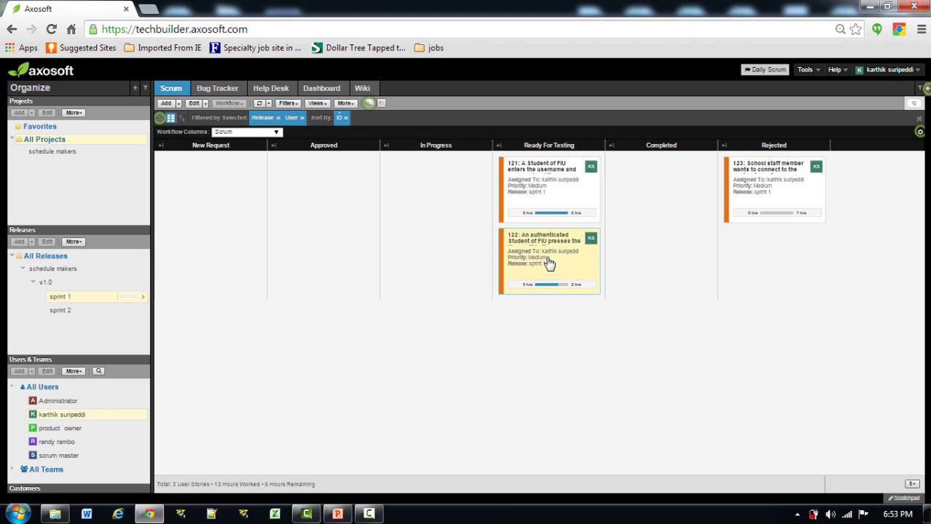
{"action": "right_click", "coordinate": [548, 260]}
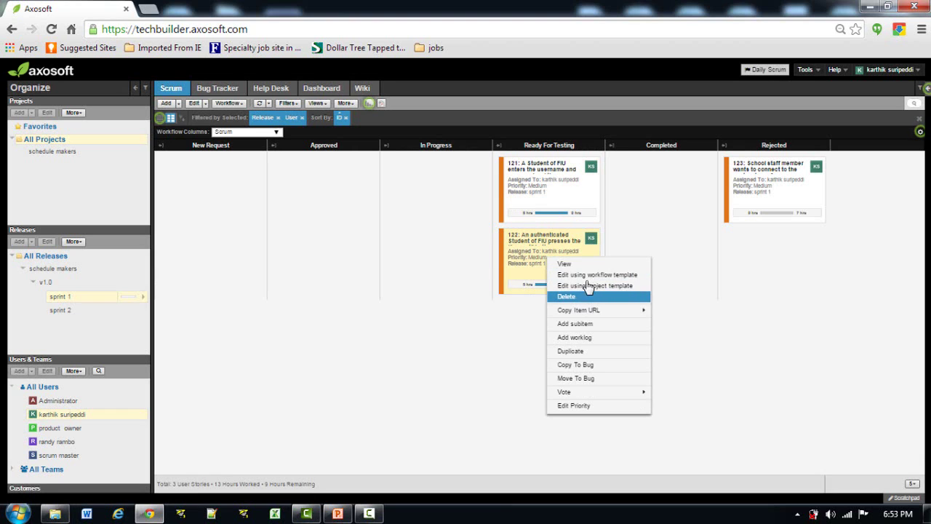
{"action": "left_click", "coordinate": [573, 337]}
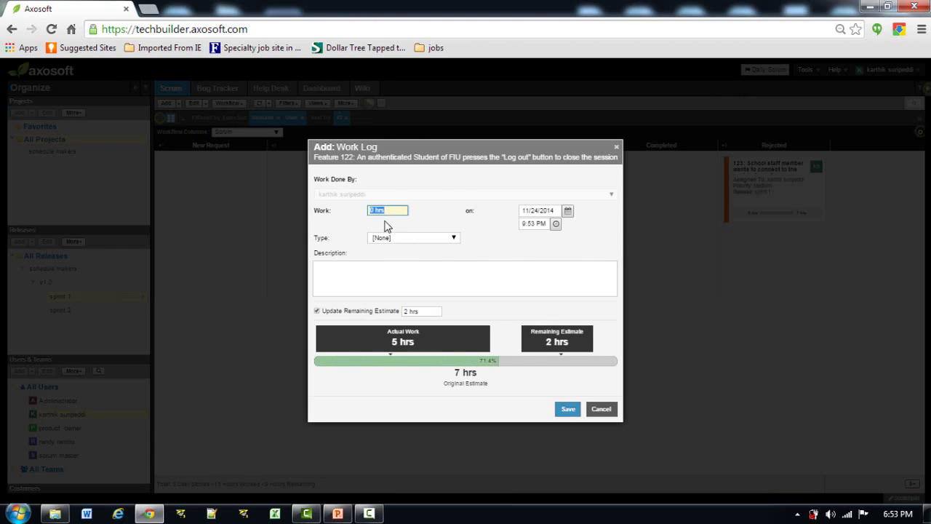
{"action": "type", "text": "2"}
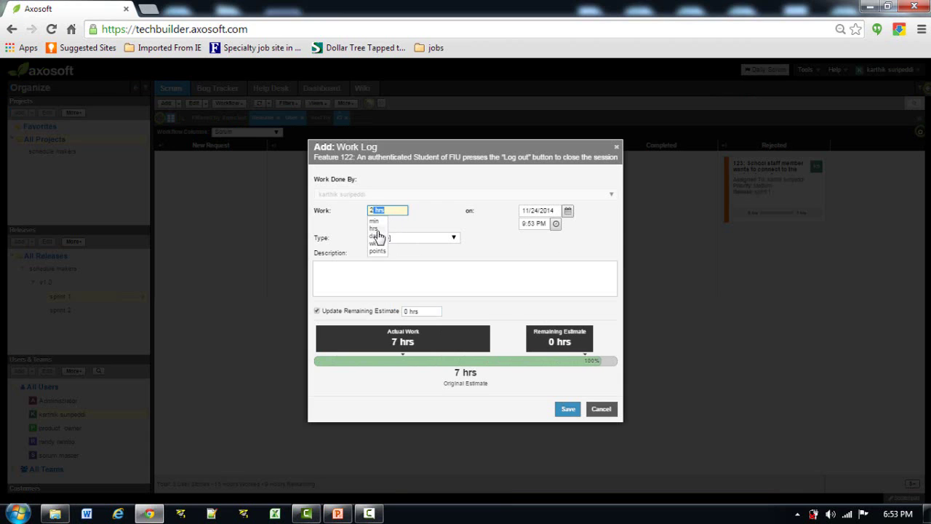
{"action": "left_click", "coordinate": [375, 234]}
{"action": "left_click", "coordinate": [566, 407]}
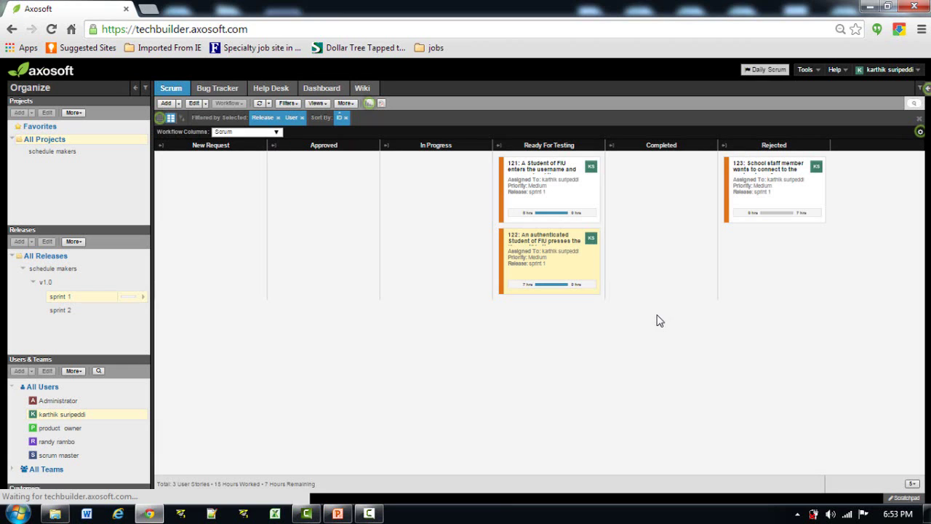
Move user story 121 from Ready For Testing to Completed and user story 122 to Rejected
{"action": "left_click_drag", "start_coordinate": [603, 207], "coordinate": [677, 193]}
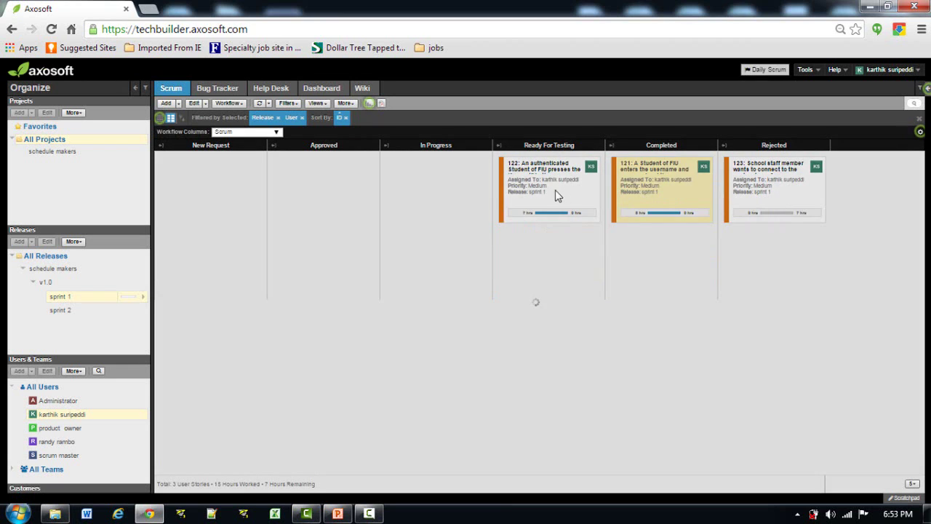
{"action": "left_click_drag", "start_coordinate": [592, 218], "coordinate": [659, 240]}
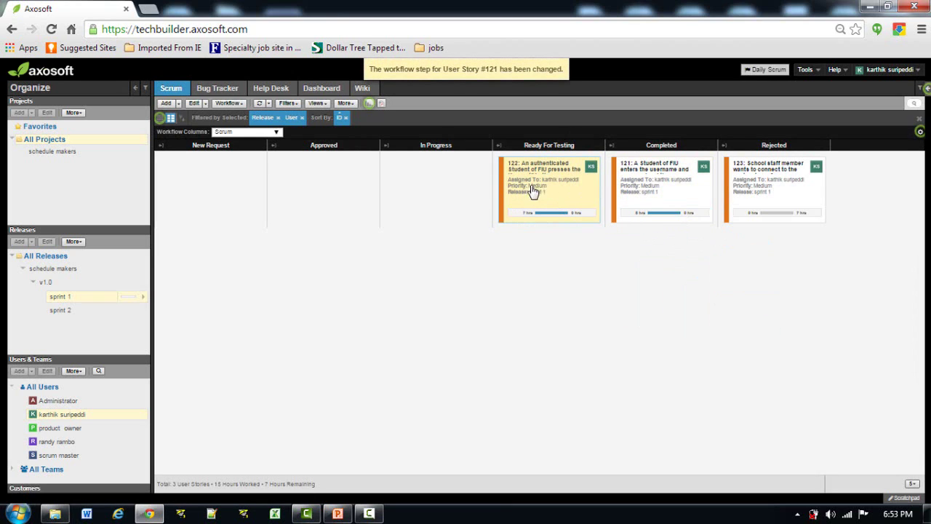
{"action": "left_click_drag", "start_coordinate": [550, 184], "coordinate": [761, 228]}
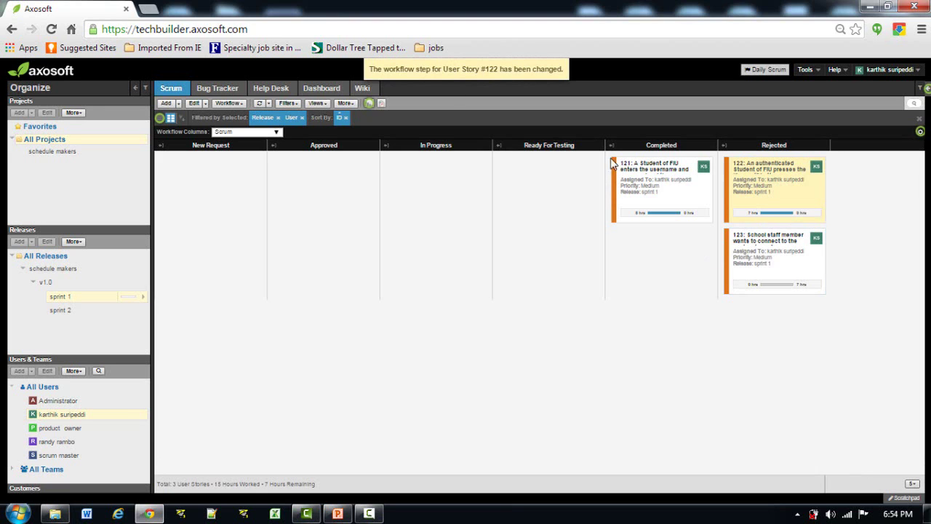
Check the sprint 1 board filtered by the product owner, and return to the assigned developer's stories
{"action": "left_click_drag", "start_coordinate": [772, 244], "coordinate": [751, 252]}
{"action": "mouse_move", "coordinate": [658, 182]}
{"action": "left_mouse_down"}
{"action": "mouse_move", "coordinate": [432, 222]}
{"action": "mouse_move", "coordinate": [418, 209]}
{"action": "mouse_move", "coordinate": [615, 207]}
{"action": "mouse_move", "coordinate": [655, 198]}
{"action": "left_mouse_up"}
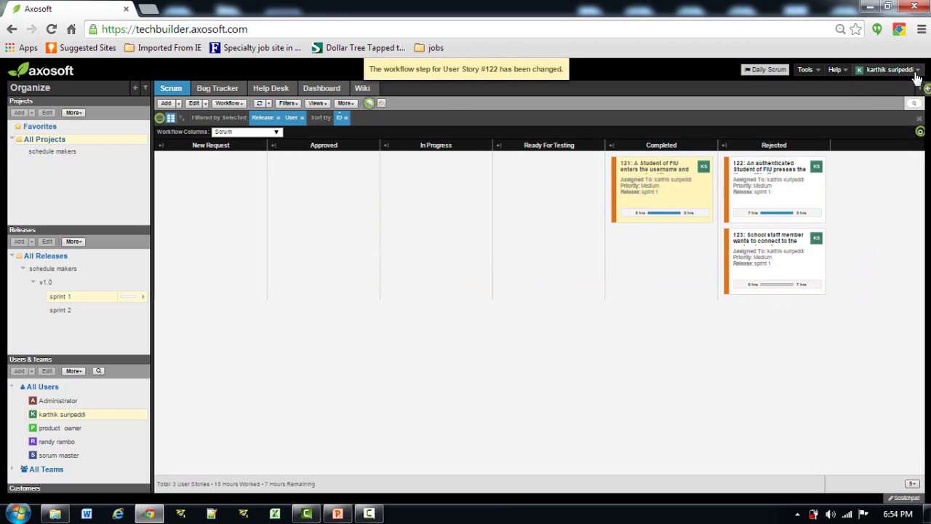
{"action": "left_click", "coordinate": [65, 432]}
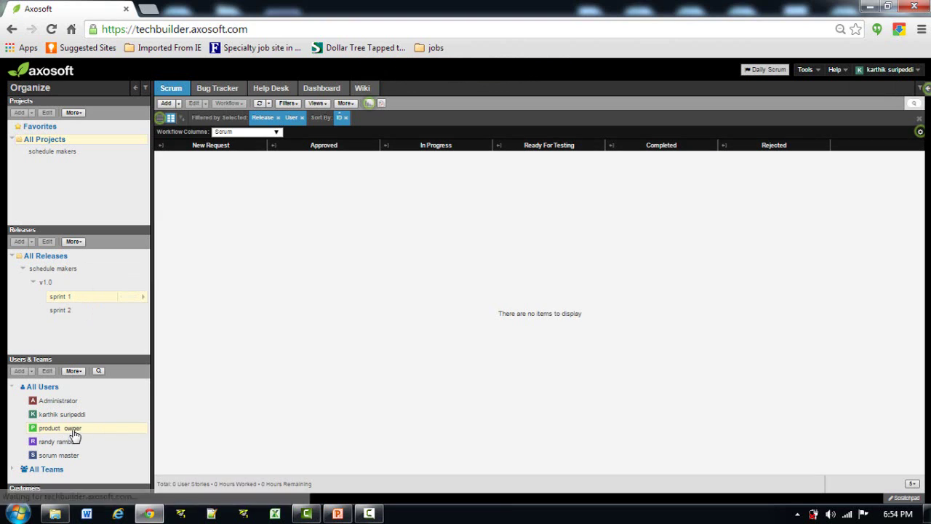
{"action": "left_click", "coordinate": [67, 415]}
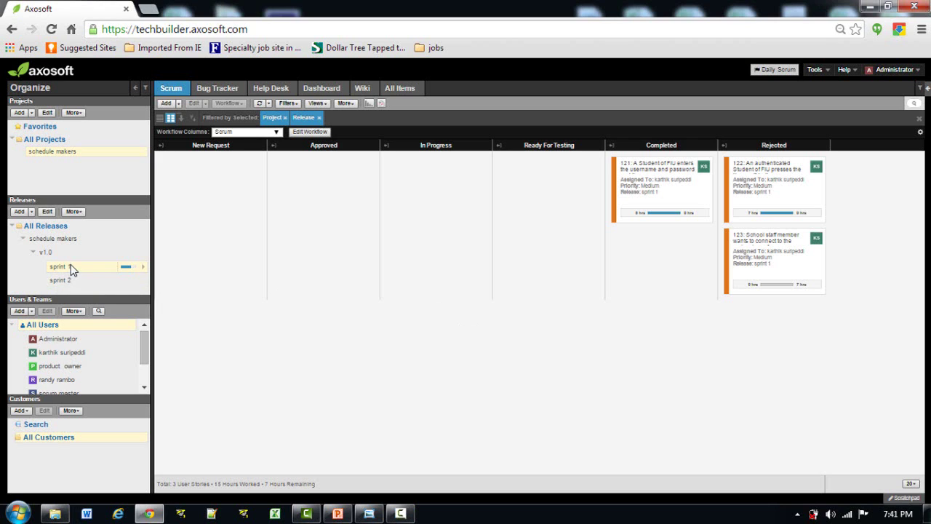
Open the project dashboard and look over the gadgets that can be added to it
{"action": "left_click", "coordinate": [322, 88]}
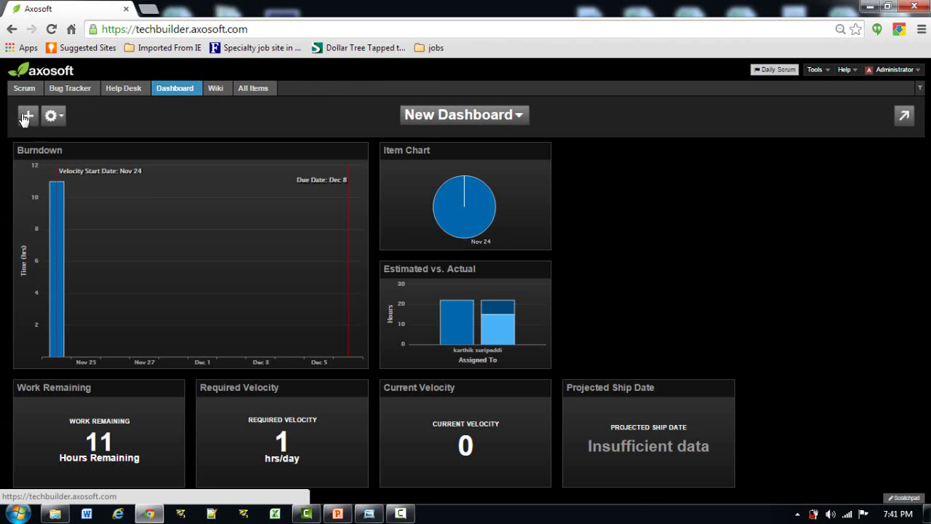
{"action": "left_click", "coordinate": [25, 117]}
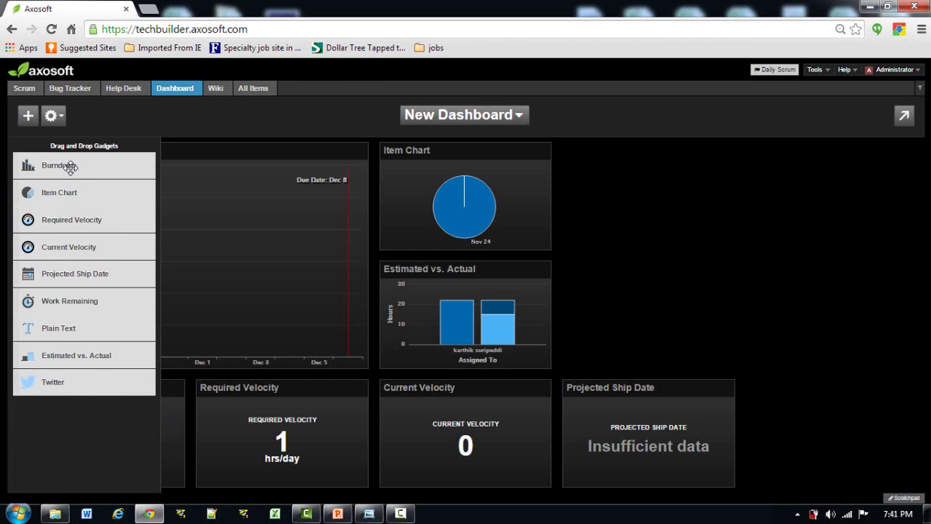
{"action": "left_click", "coordinate": [29, 116]}
Add a Burndown gadget in the empty area beside the Item Chart, with its own release setting of sprint 1
{"action": "left_click_drag", "start_coordinate": [48, 165], "coordinate": [692, 193]}
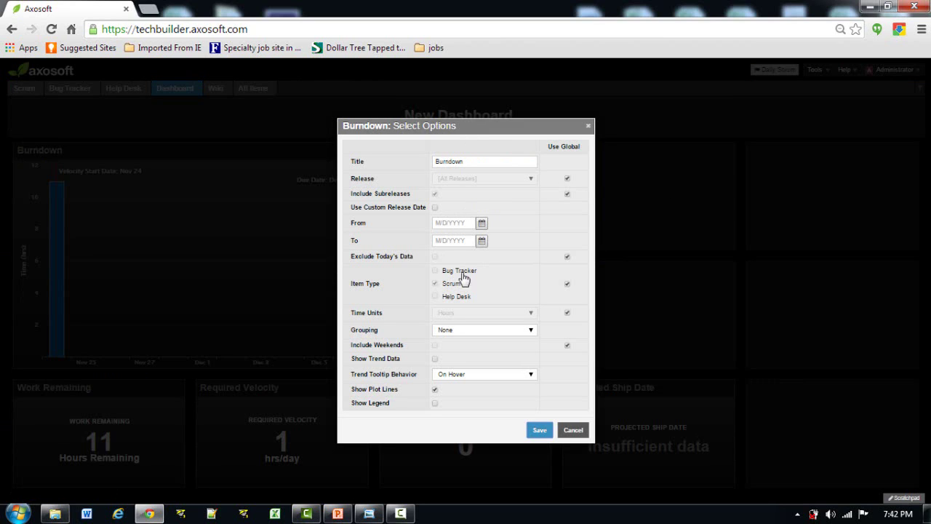
{"action": "left_click", "coordinate": [568, 178]}
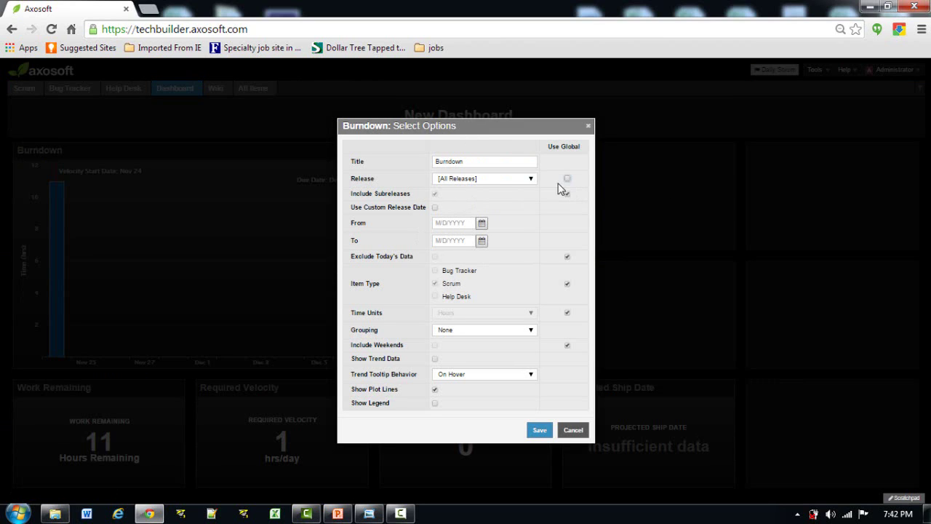
{"action": "left_click", "coordinate": [495, 179]}
{"action": "left_click", "coordinate": [473, 211]}
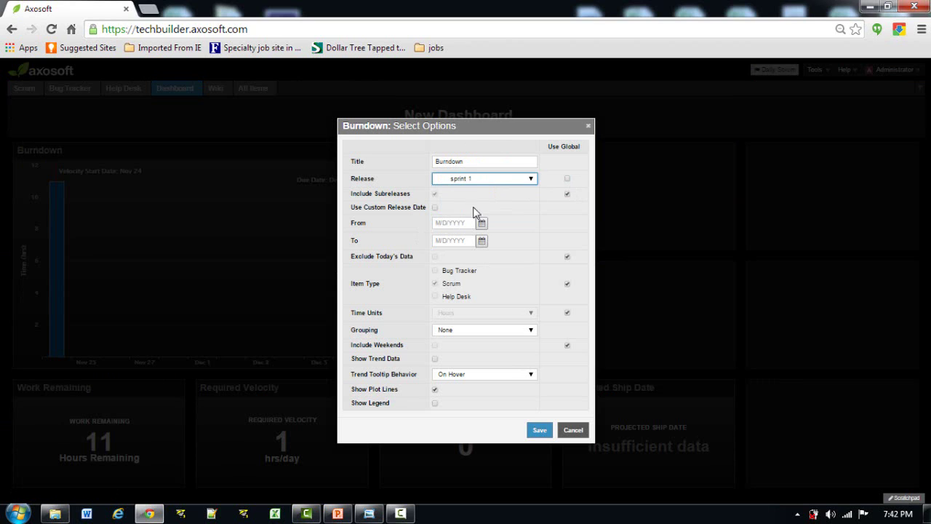
{"action": "left_click", "coordinate": [541, 431]}
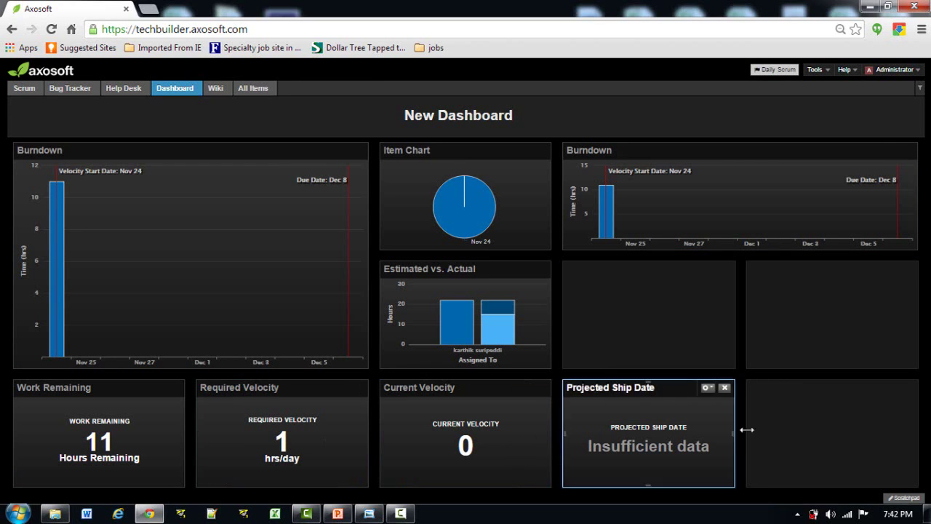
Delete the extra Burndown gadget beside the Item Chart from the dashboard
{"action": "left_click", "coordinate": [907, 150]}
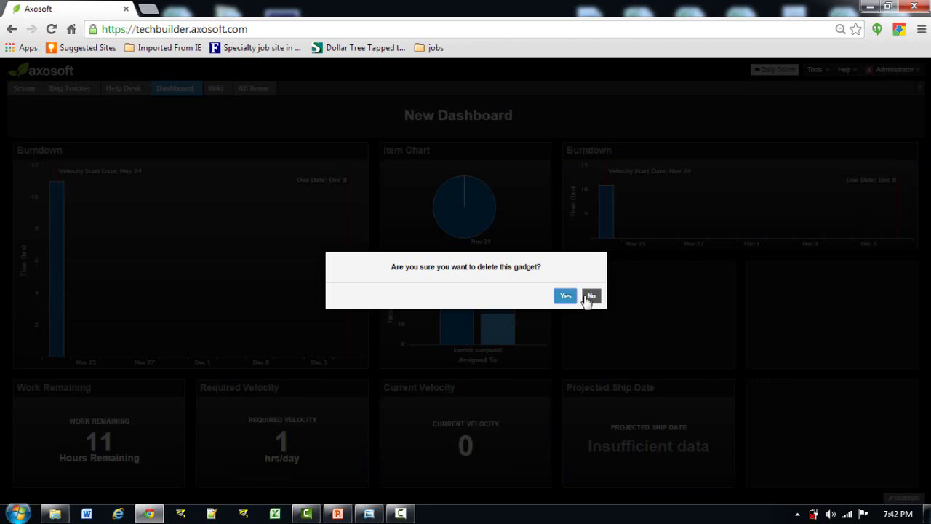
{"action": "left_click", "coordinate": [561, 295]}
{"action": "mouse_move", "coordinate": [51, 229]}
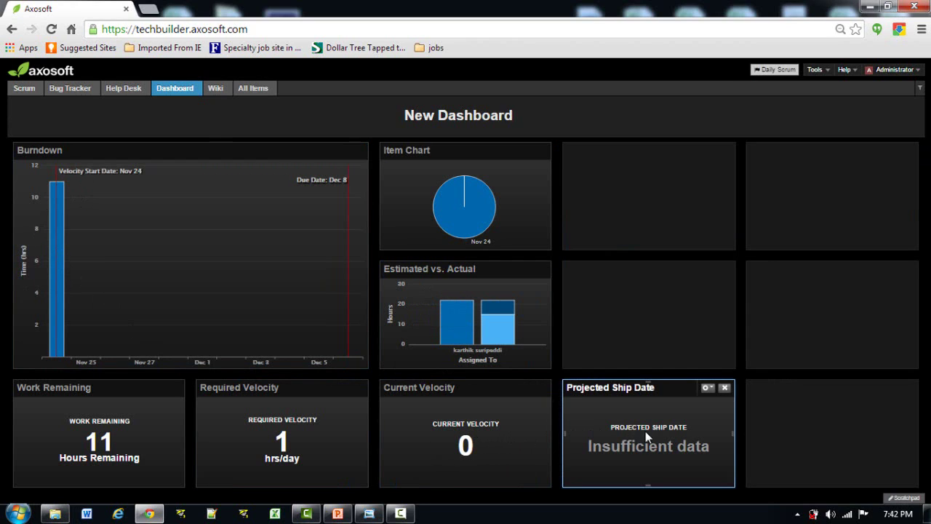
{"action": "mouse_move", "coordinate": [27, 118]}
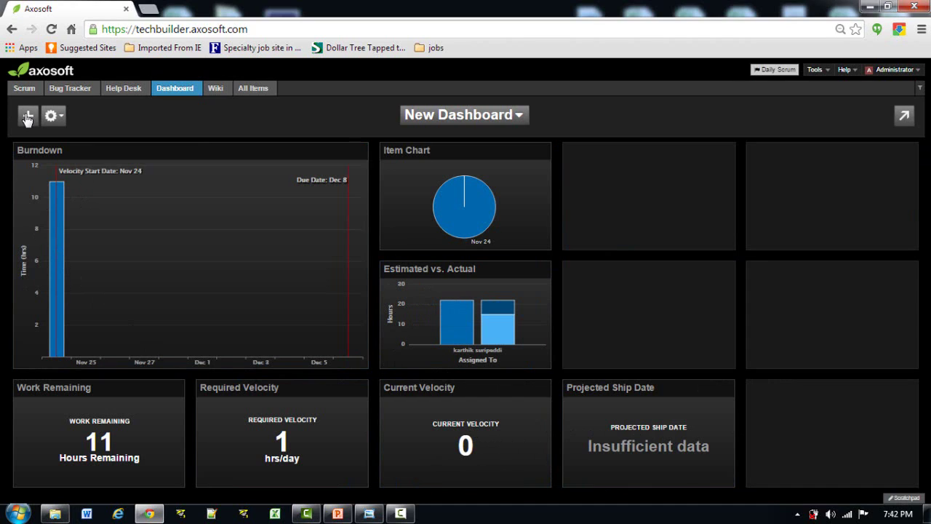